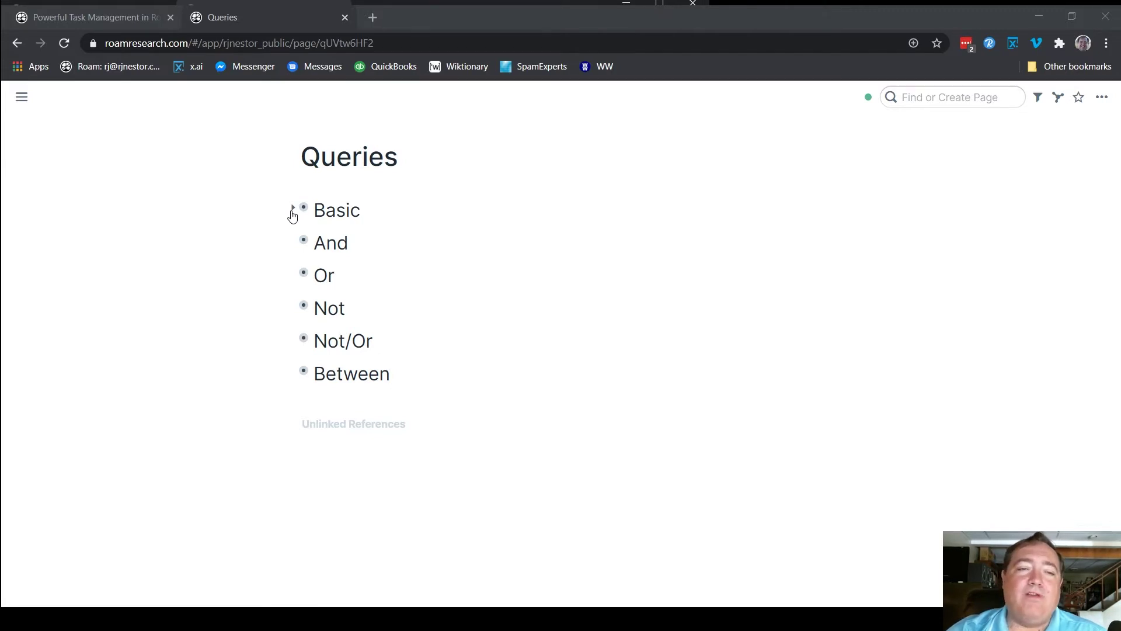
Expand Basic, inspect the {{query: {and: [[Inbox]]}}} source, and render it
left_click(292, 212)
scroll(158, 250, "down", 1)
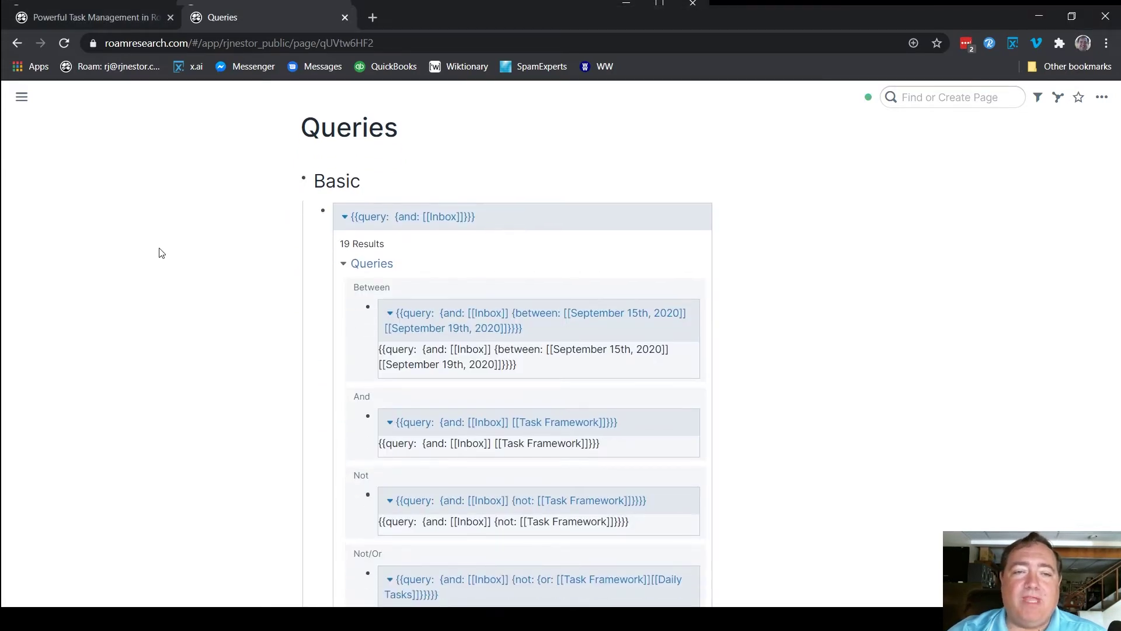
left_click(509, 215)
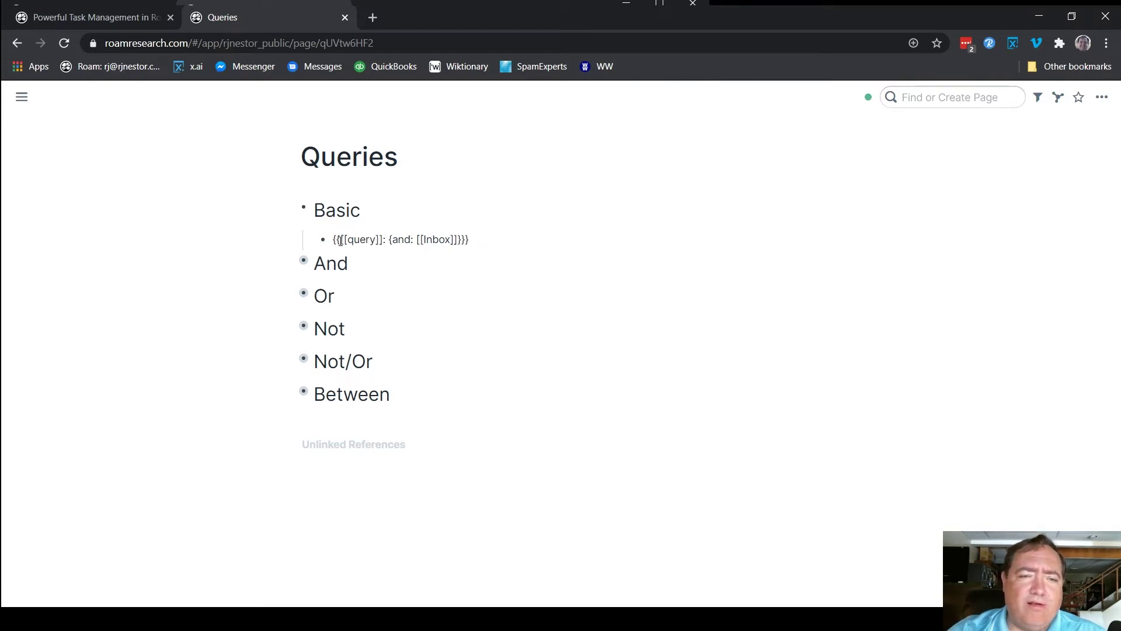
left_click_drag(341, 240, 384, 239)
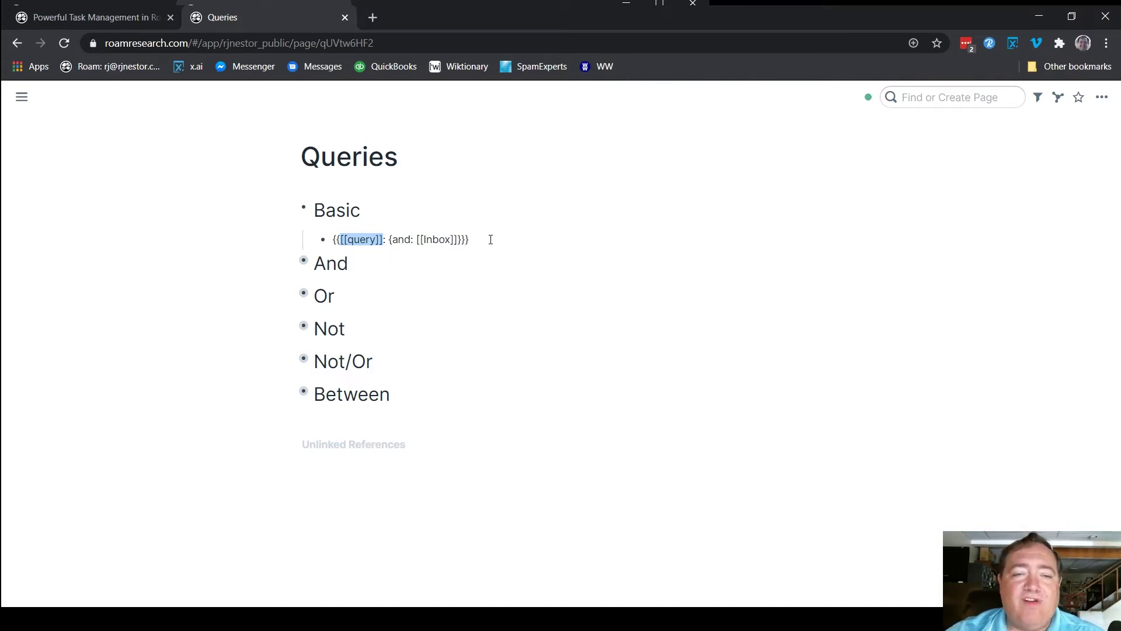
left_click(490, 239)
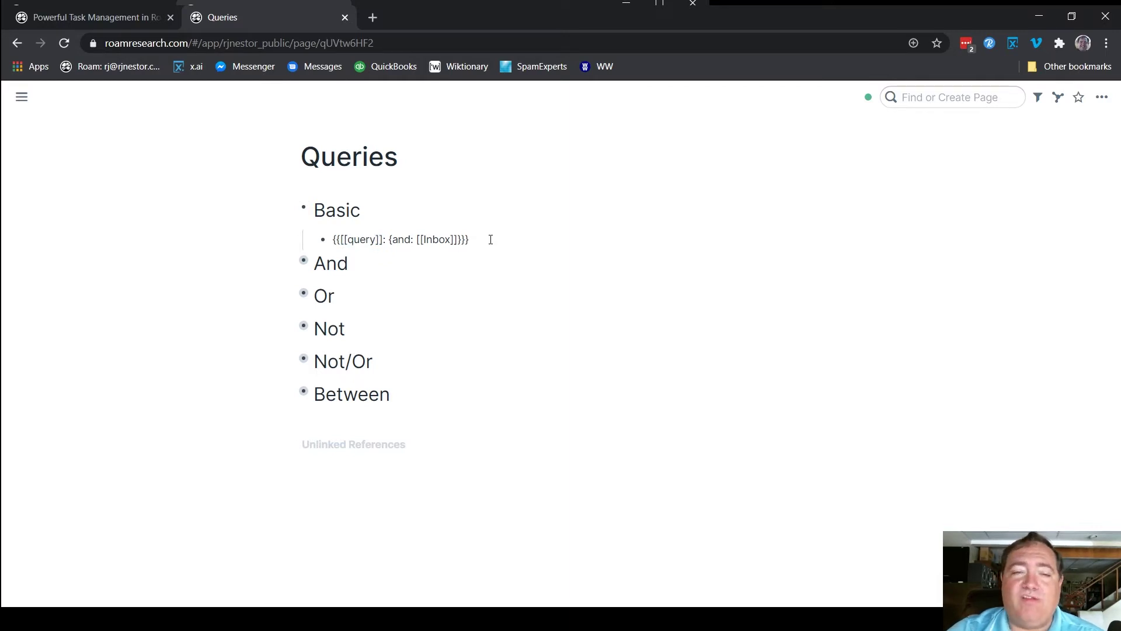
key("Escape")
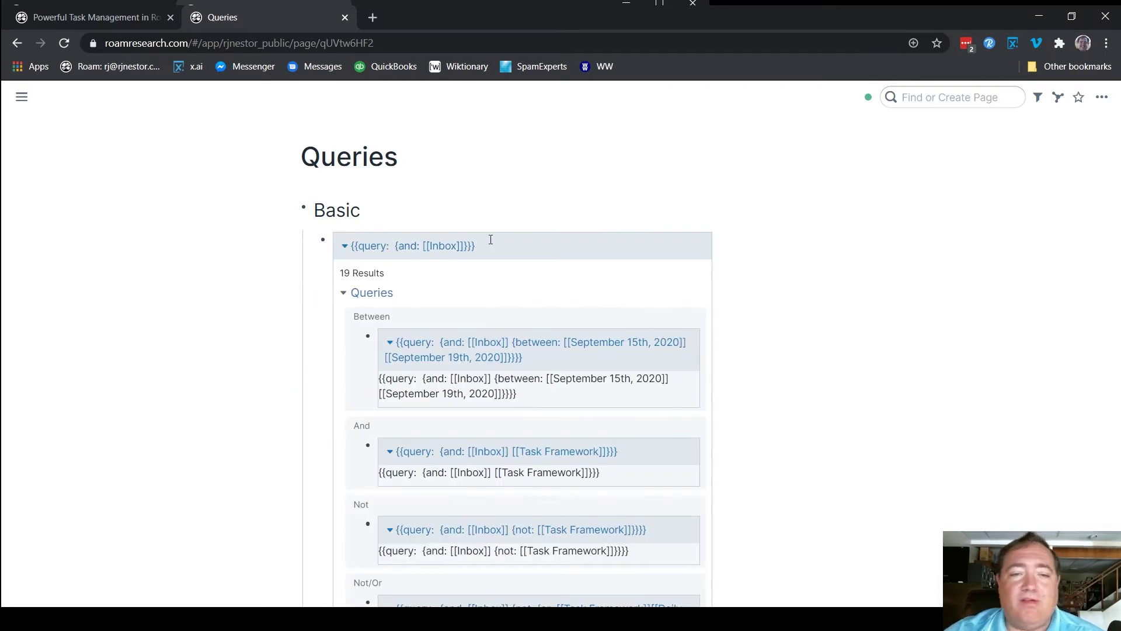
Scroll through the Inbox query's 19 results, then collapse them
scroll(446, 356, "down", 9)
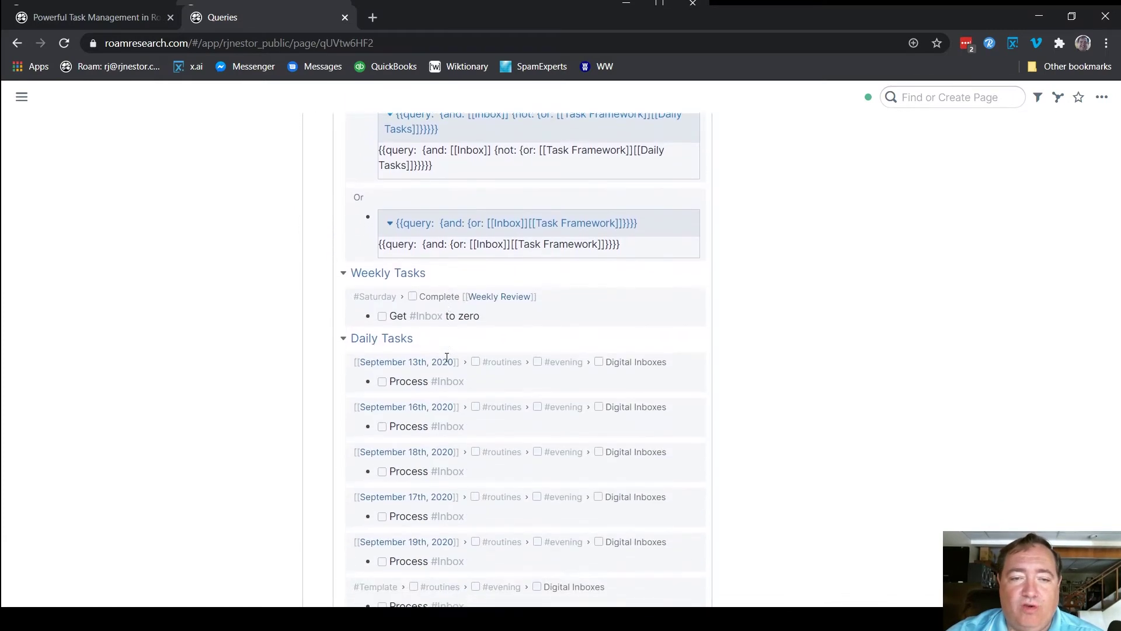
scroll(446, 356, "up", 10)
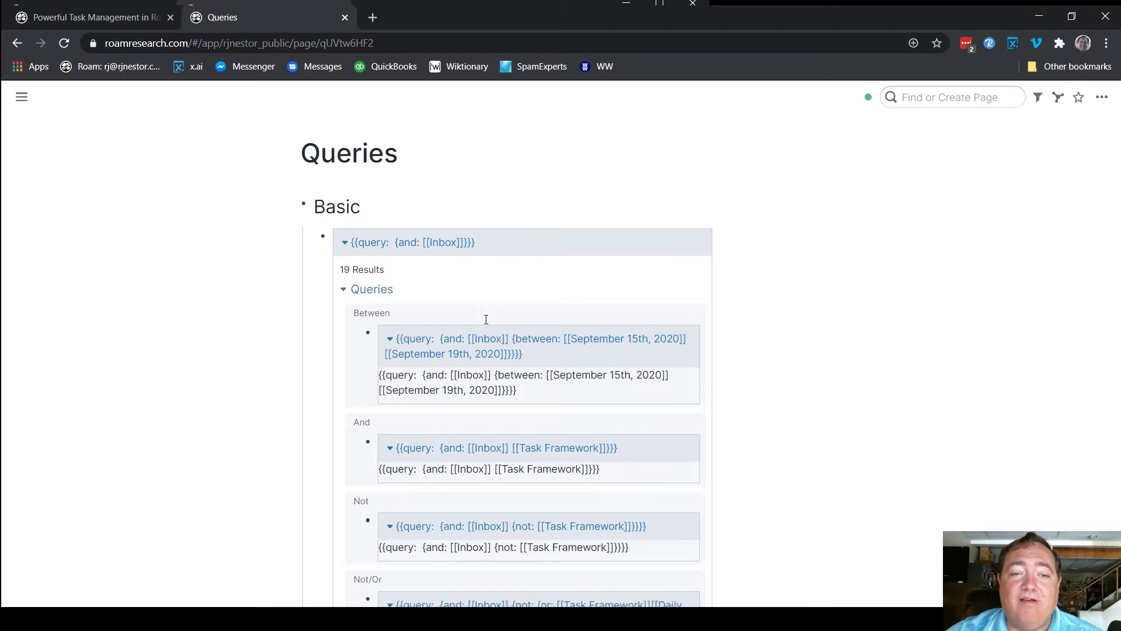
scroll(485, 319, "down", 14)
scroll(486, 320, "down", 8)
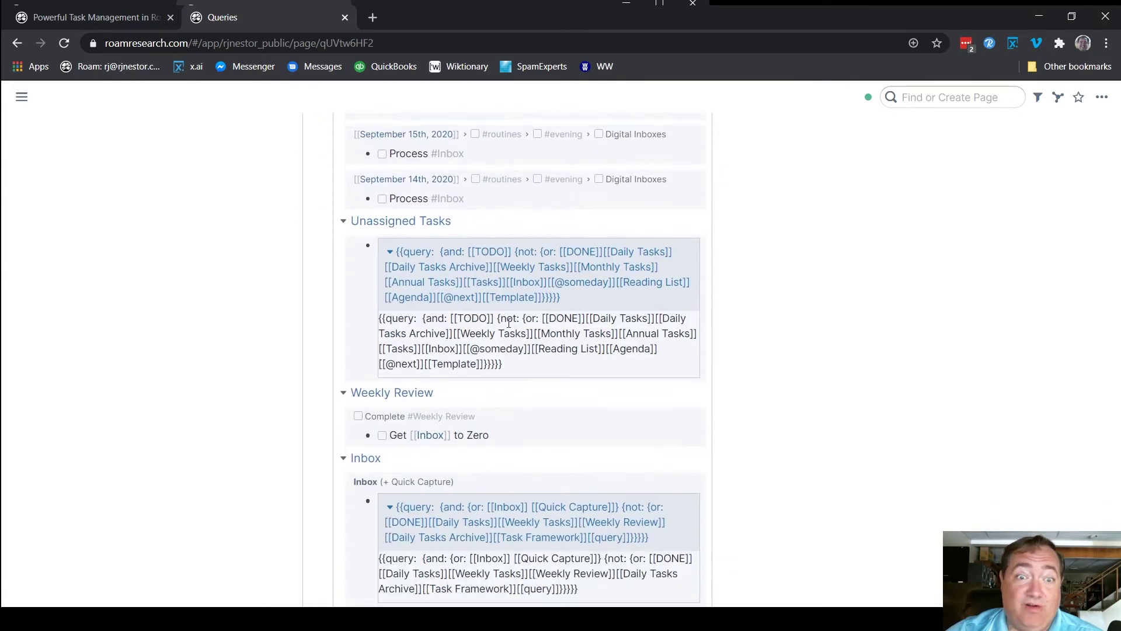
scroll(508, 321, "up", 20)
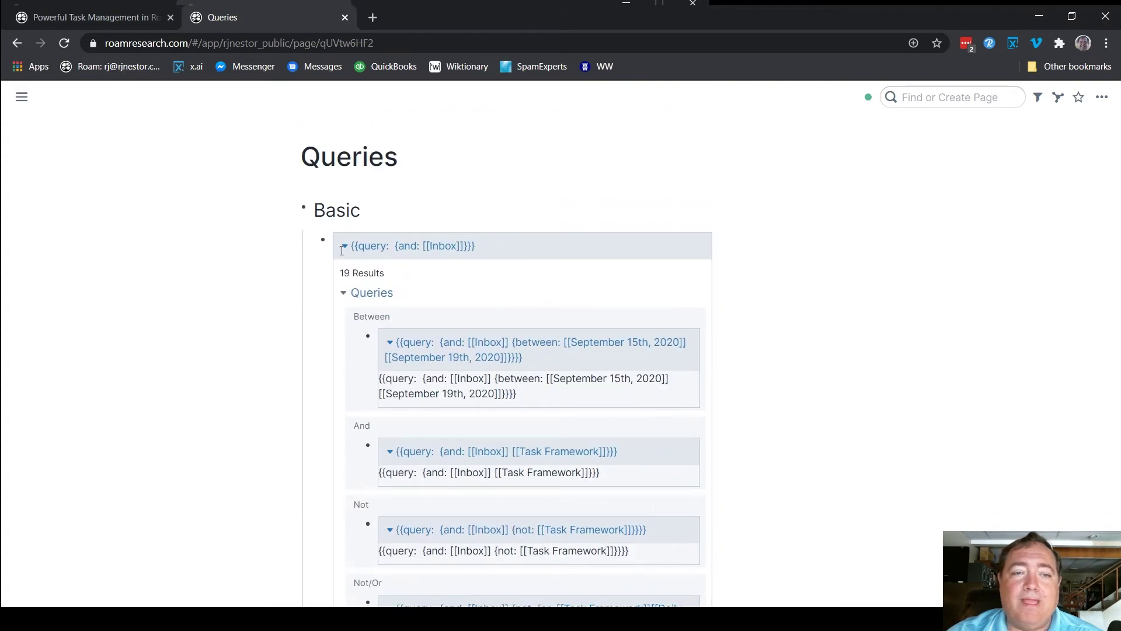
left_click(343, 247)
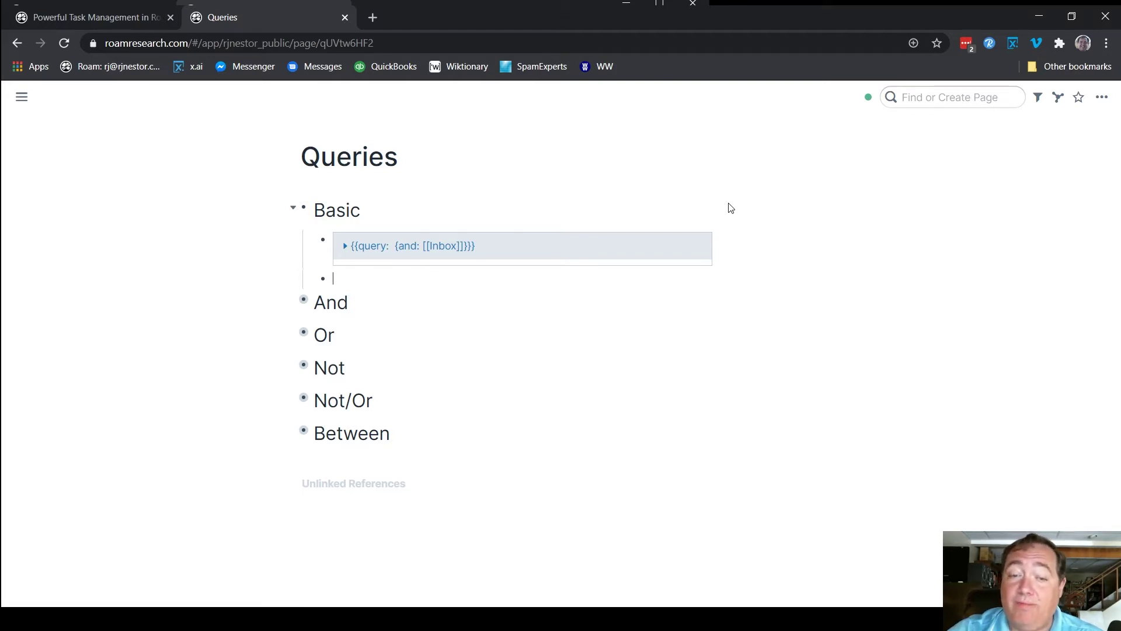
Write the query {{query: {and: [[Task Framework]]}}} in a new Basic block with page autocomplete
type("{{")
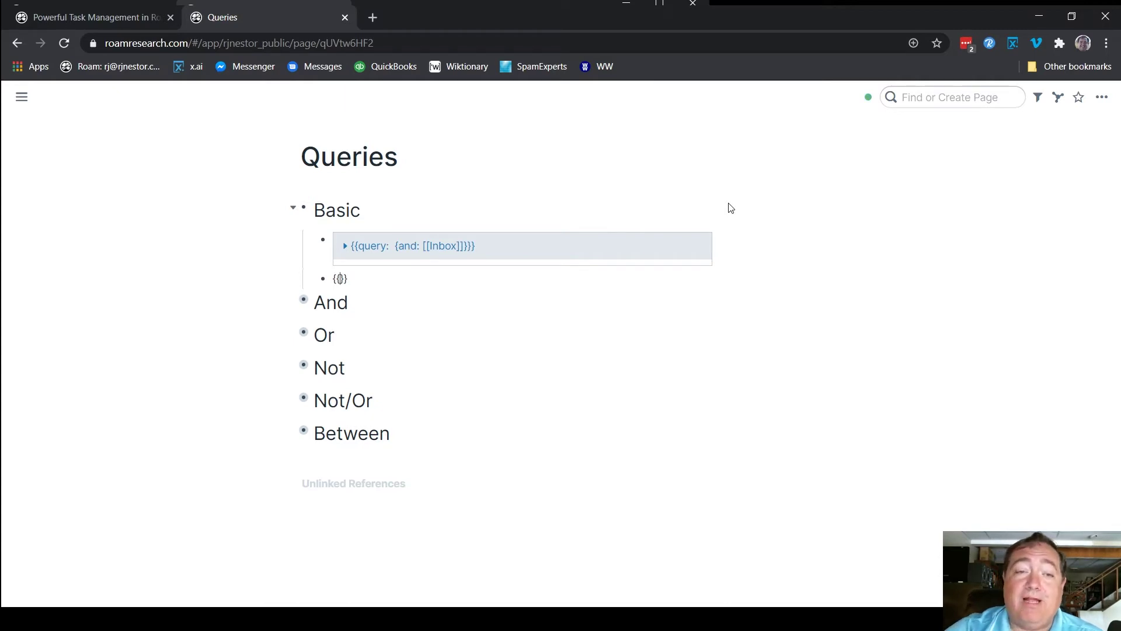
type("[[")
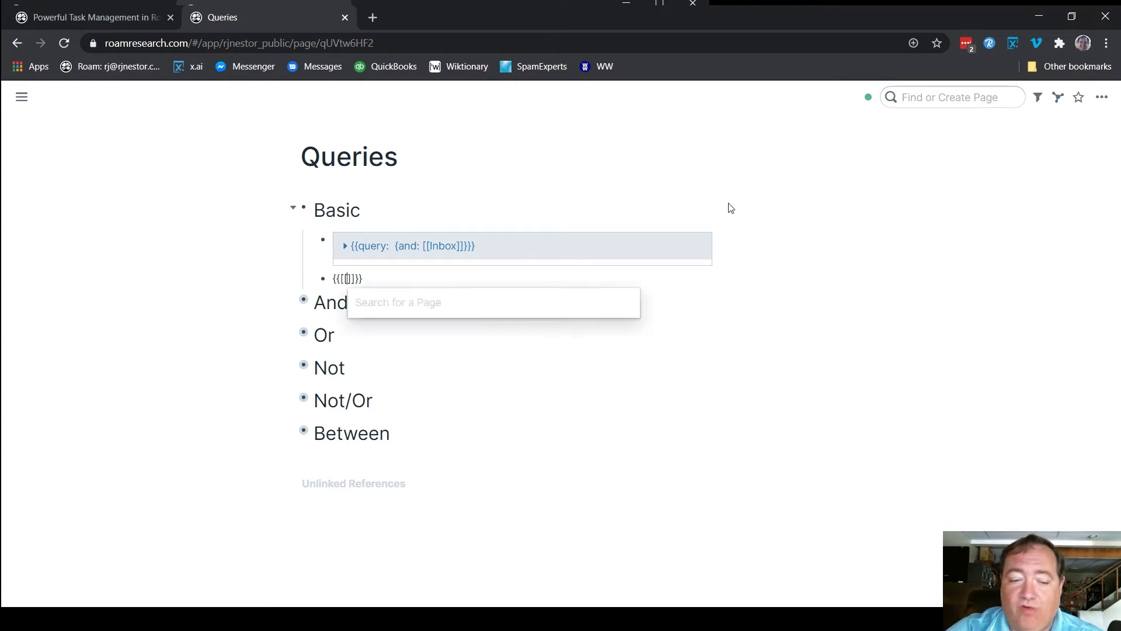
type("query")
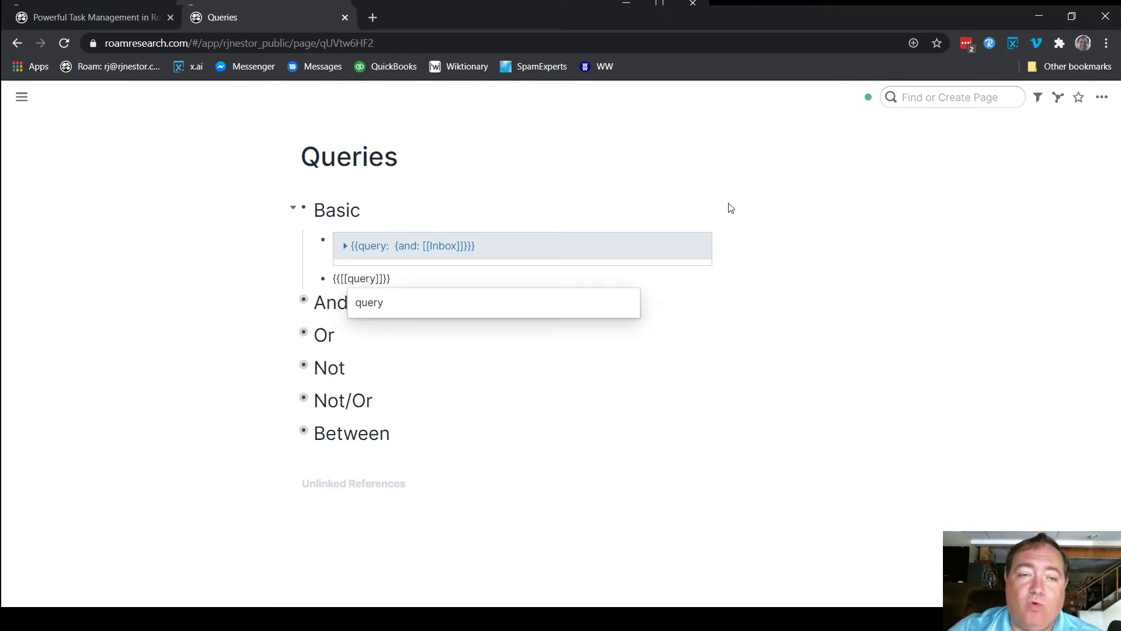
key("Return")
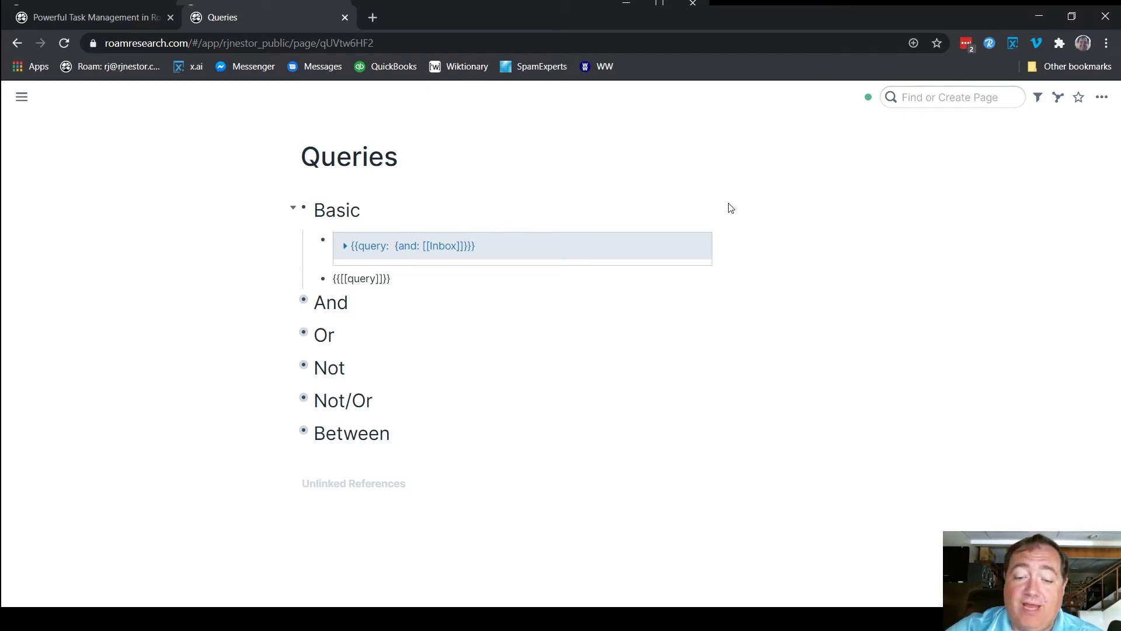
type(":")
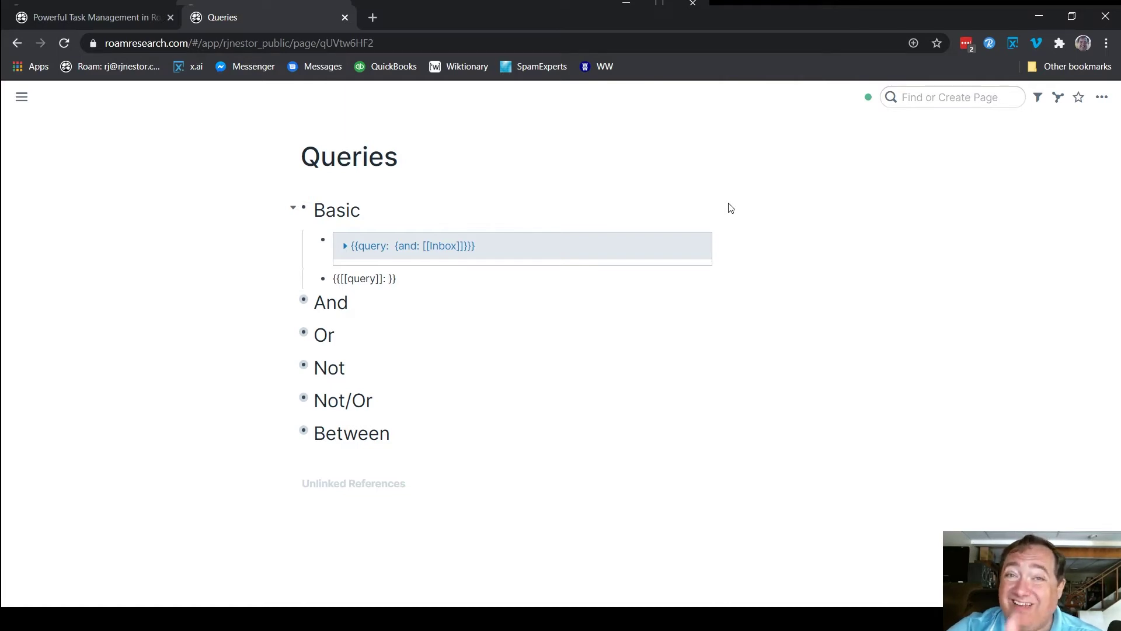
type("{")
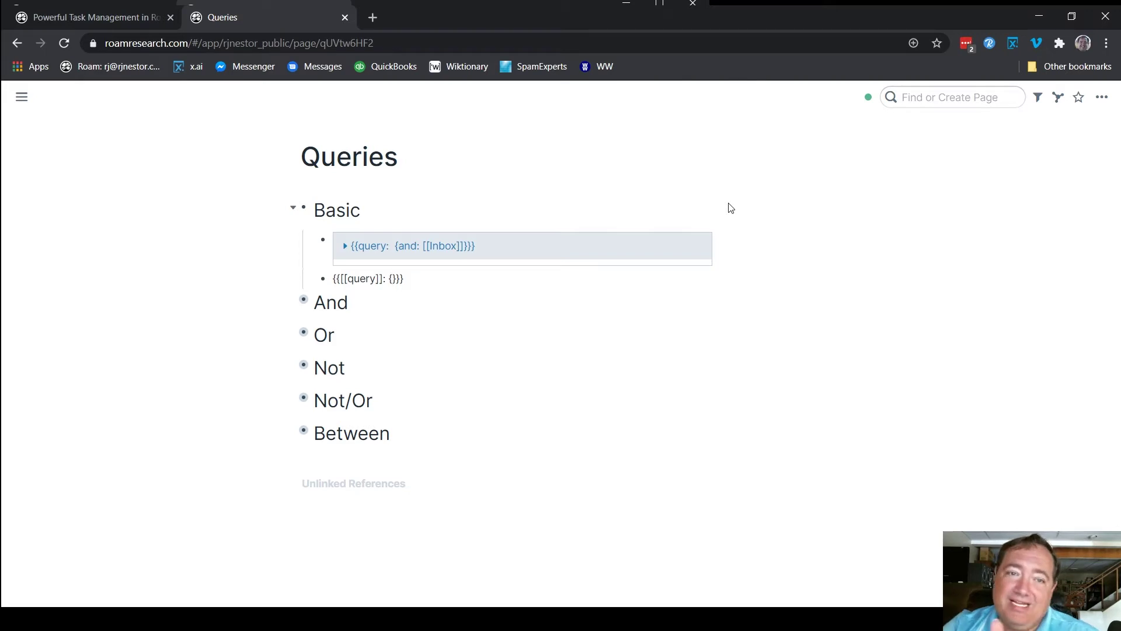
type("and: ")
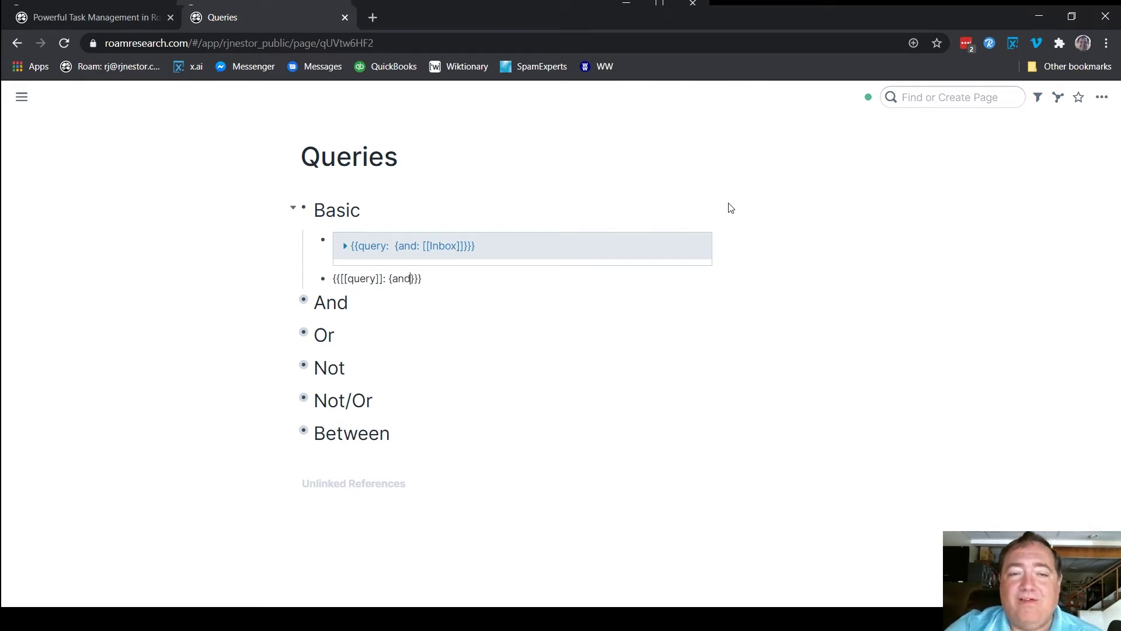
type("[[")
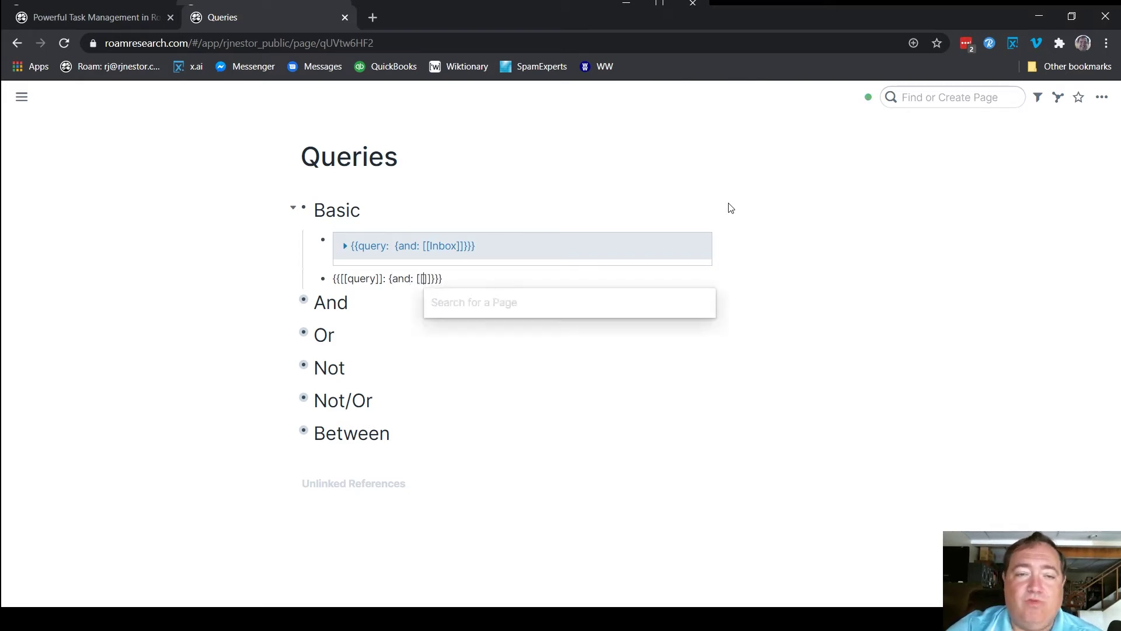
type("Inbox")
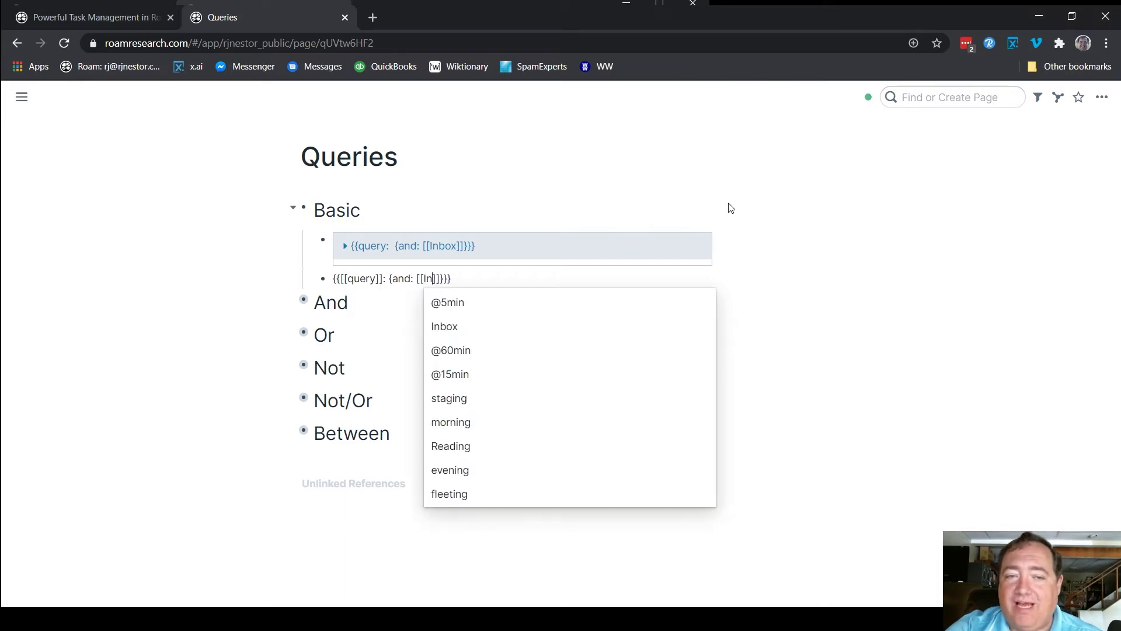
key("BackSpace")
key("BackSpace")
key("BackSpace")
key("BackSpace")
key("BackSpace")
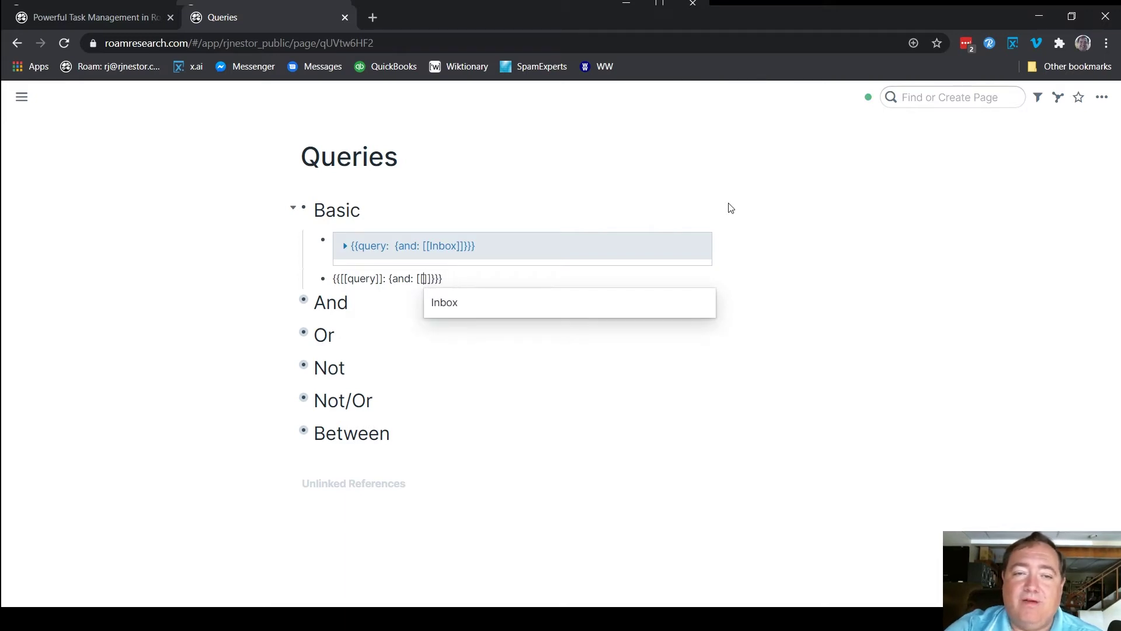
type("Task")
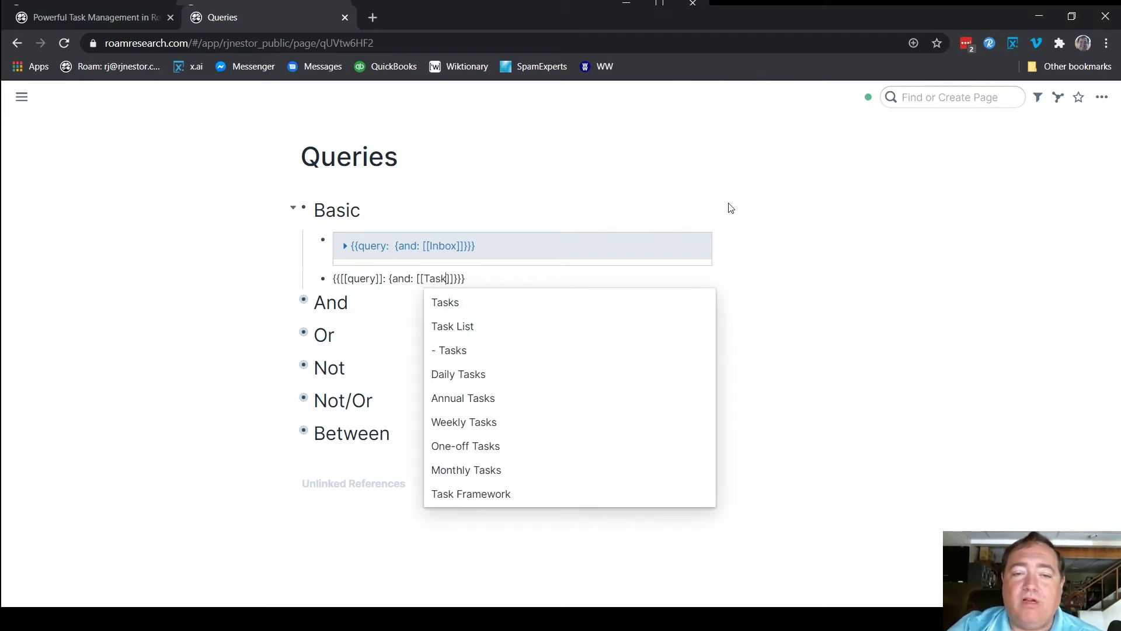
key("Down")
key("Down")
key("Down")
key("Down")
key("Down")
key("Down")
key("Down")
key("Down")
key("Down")
key("Return")
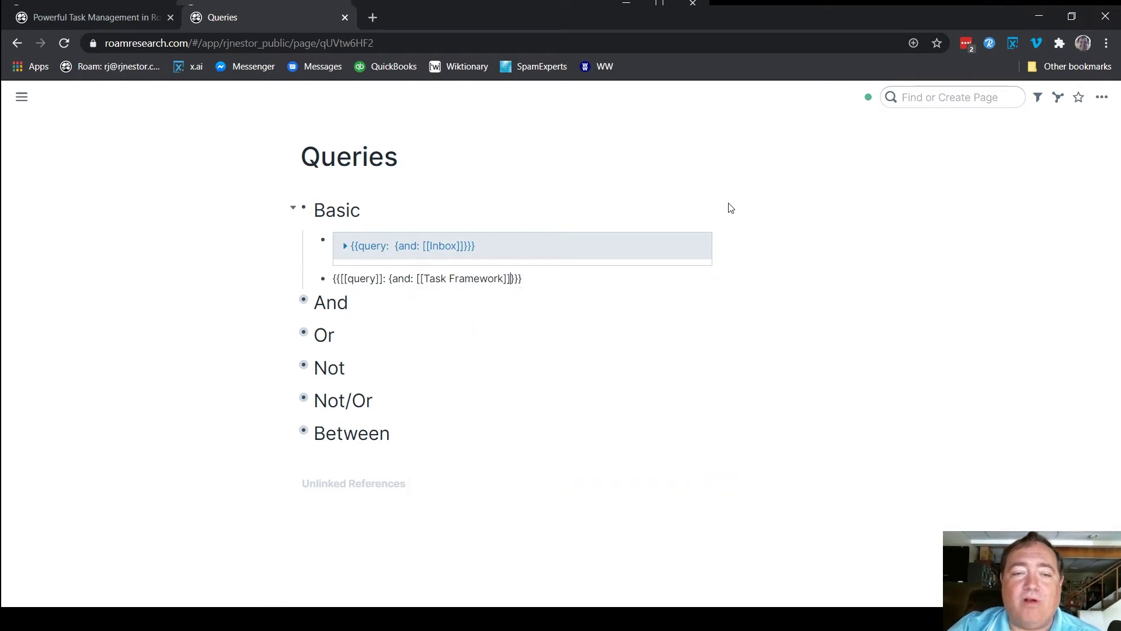
Render the Task Framework query, recheck its source, and toggle its 6 results
left_click(187, 252)
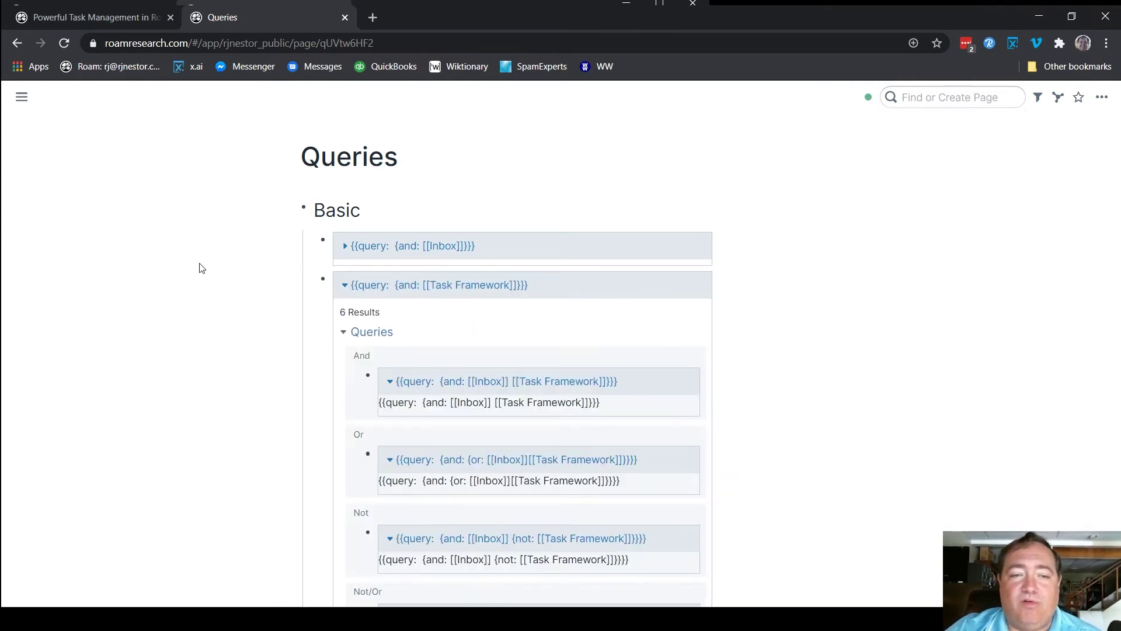
scroll(514, 369, "down", 5)
scroll(515, 369, "down", 2)
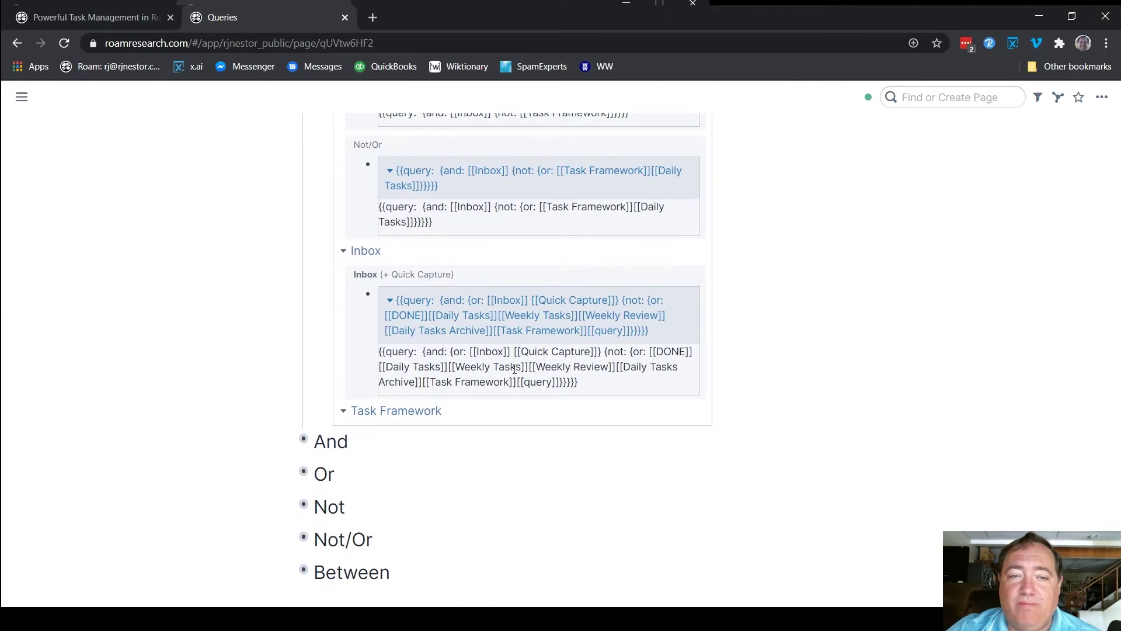
scroll(312, 305, "up", 10)
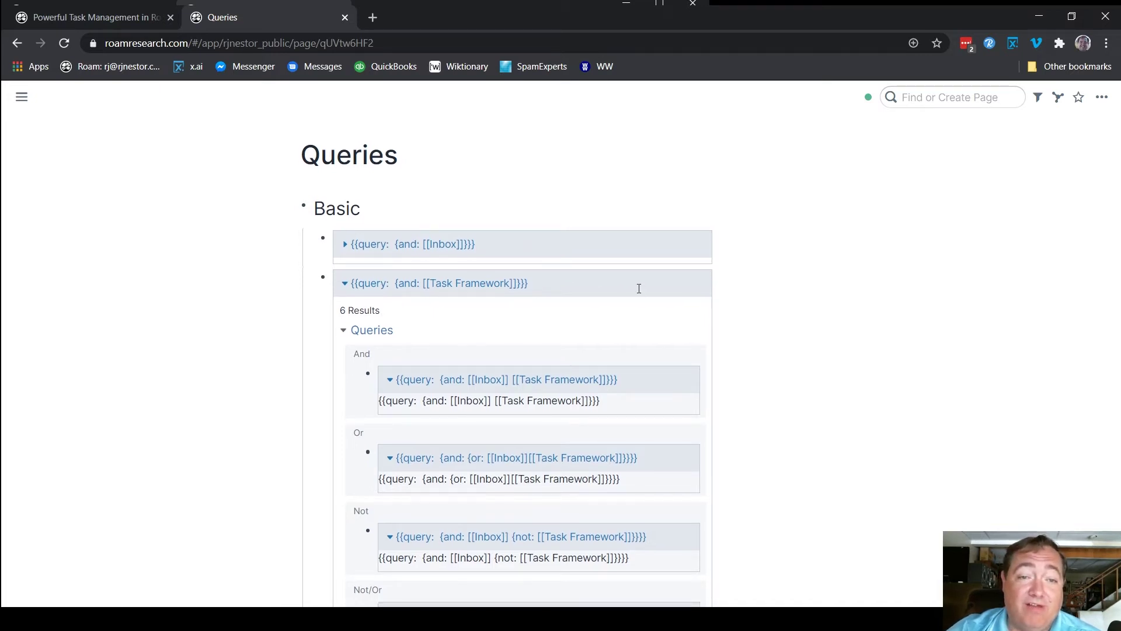
left_click(638, 288)
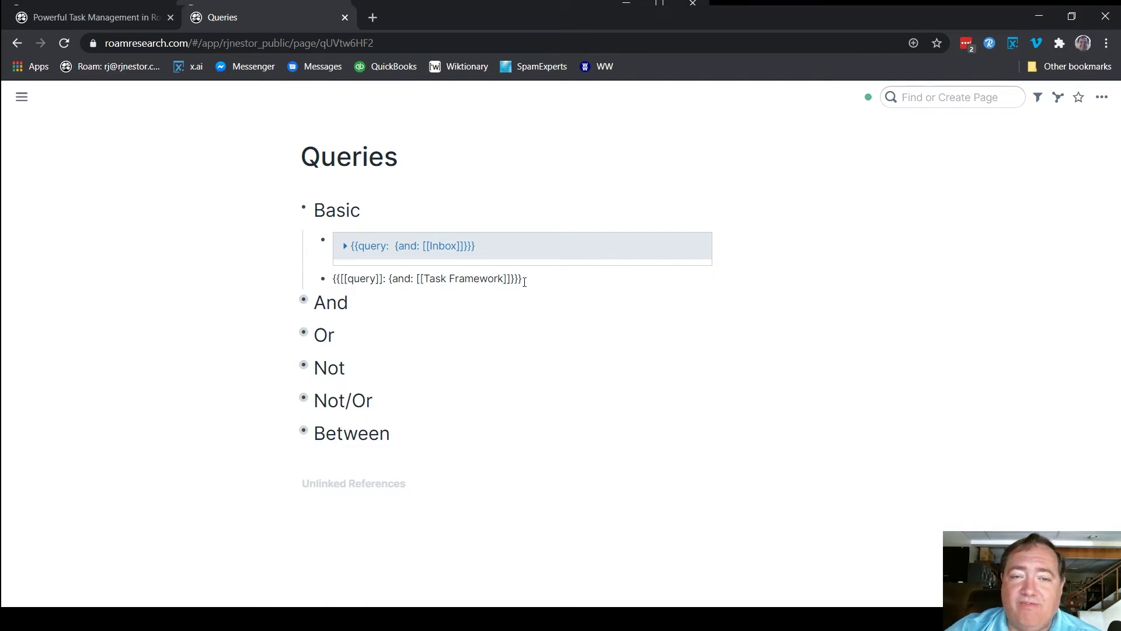
left_click(198, 285)
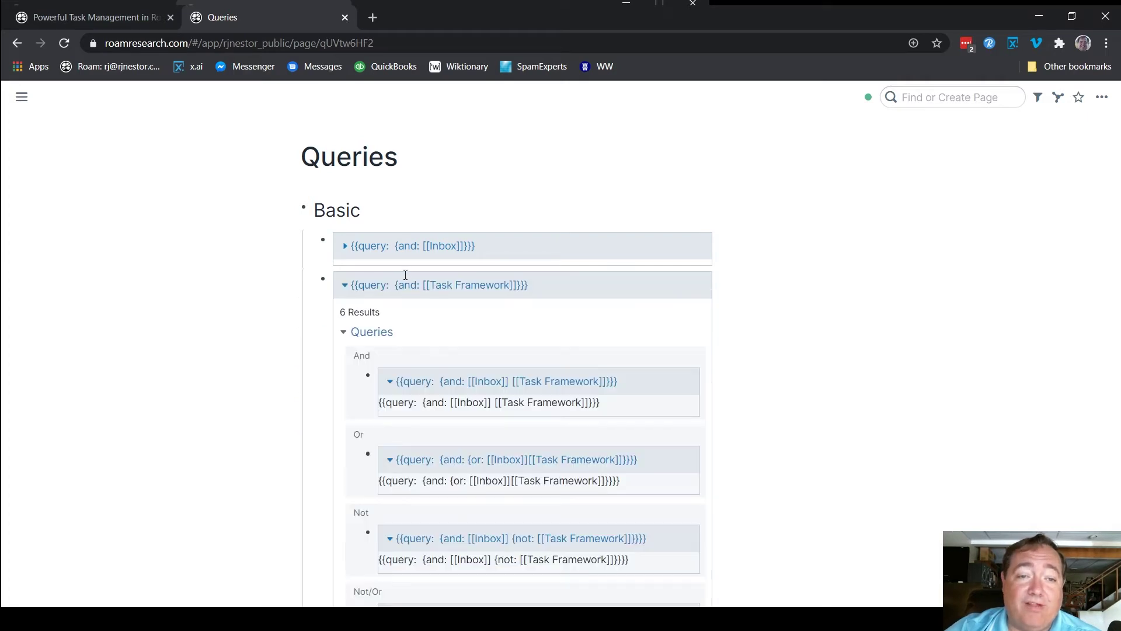
left_click(547, 286)
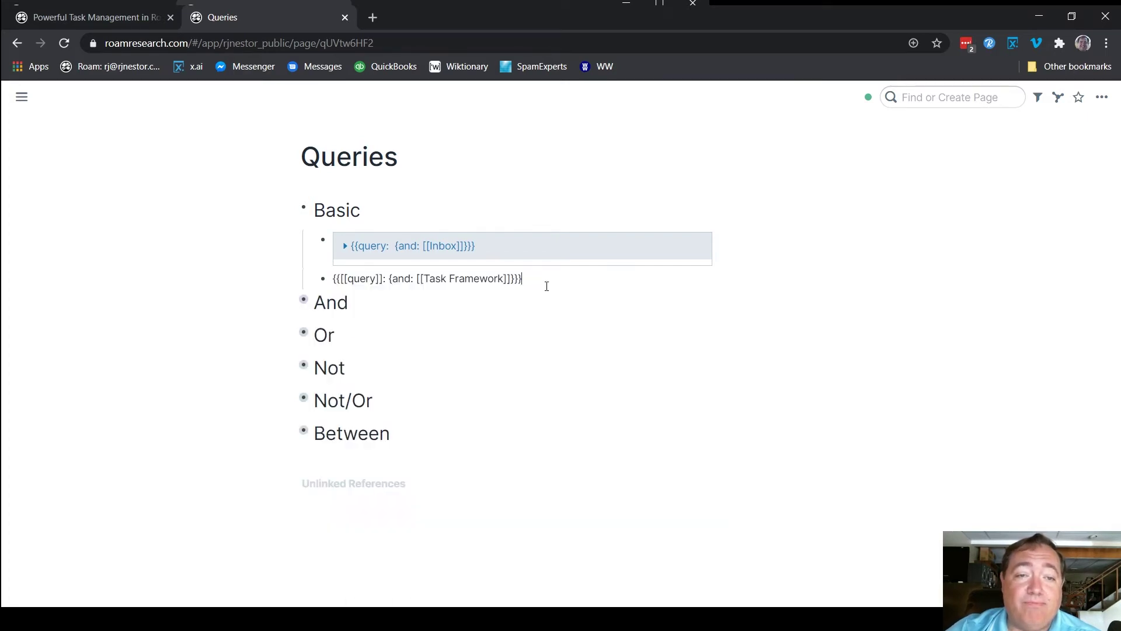
left_click(295, 292)
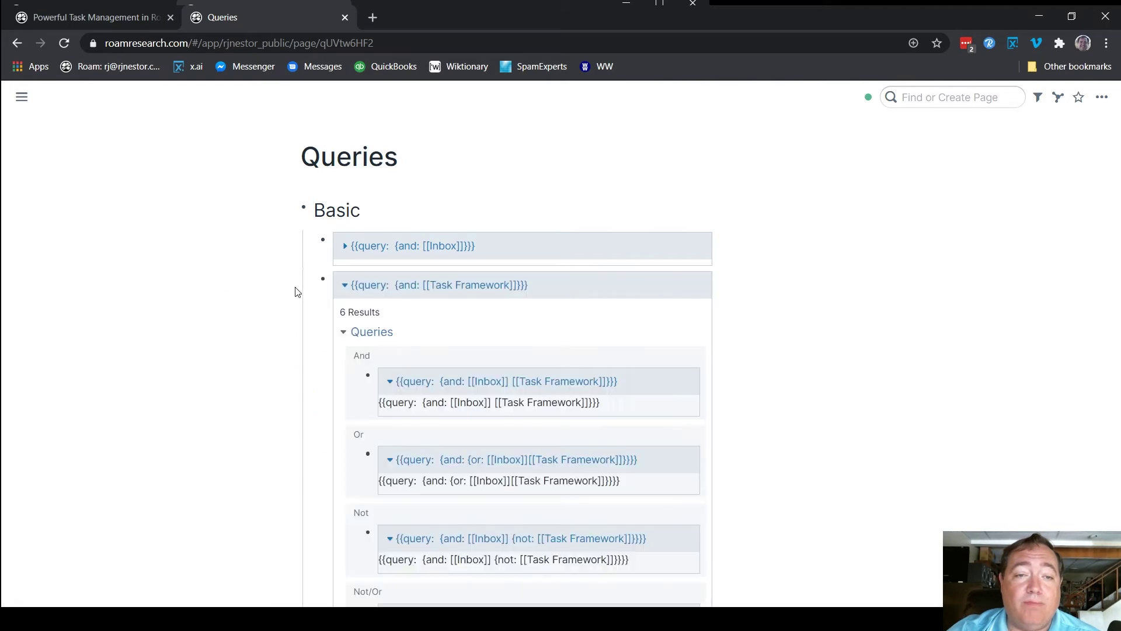
left_click(345, 284)
left_click(345, 284)
left_click(345, 285)
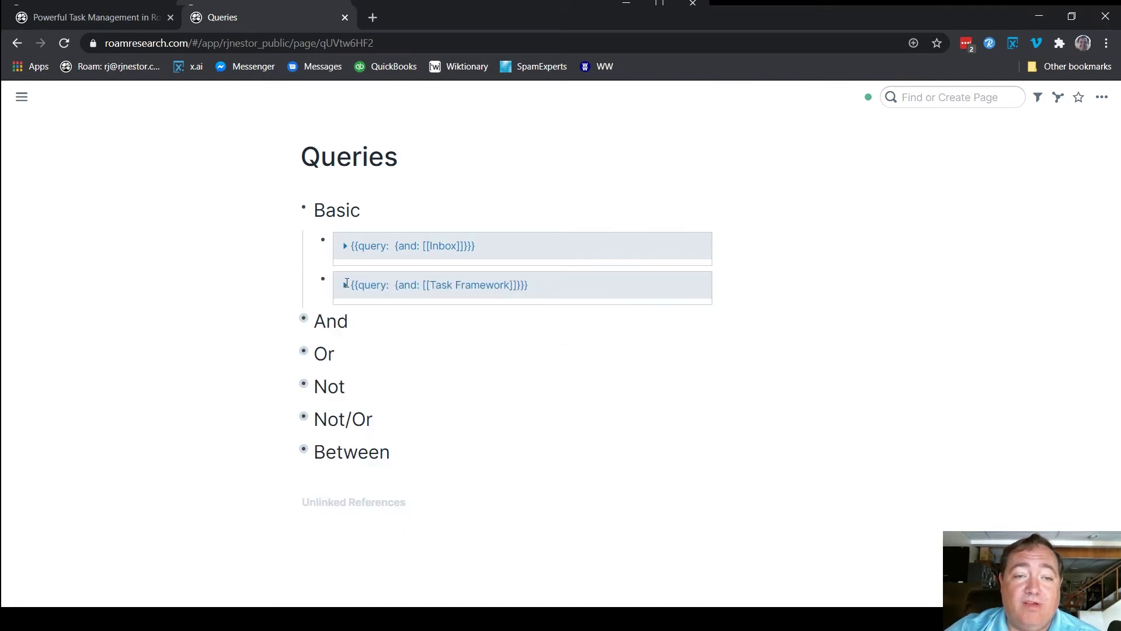
left_click(345, 284)
Fold the Queries result group, then fold away the Basic section
scroll(330, 381, "down", 2)
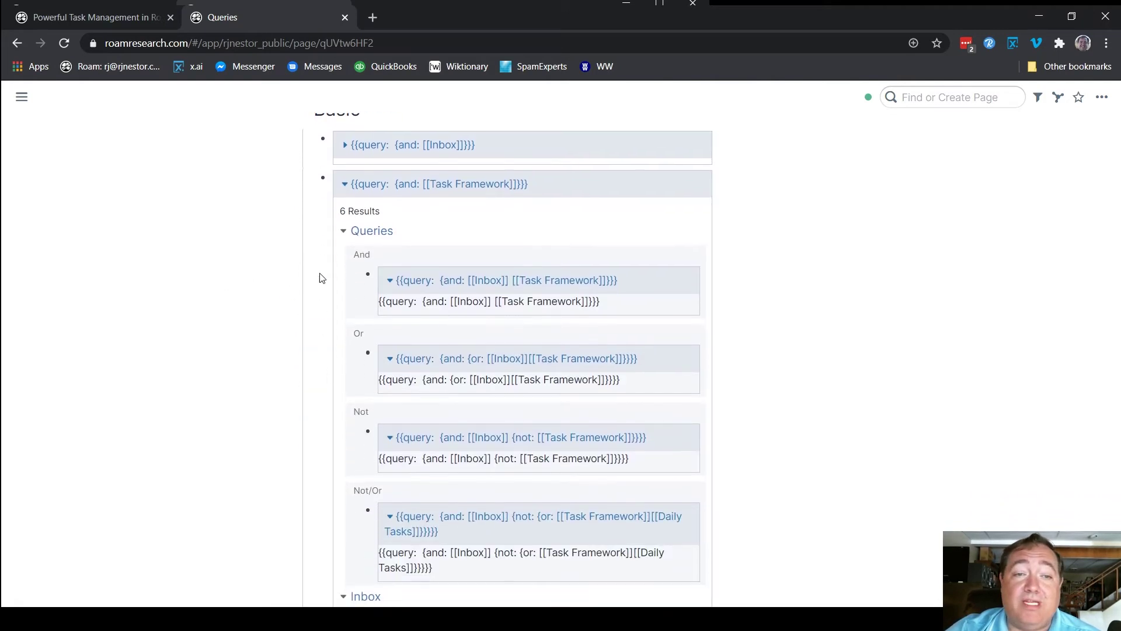
left_click(344, 233)
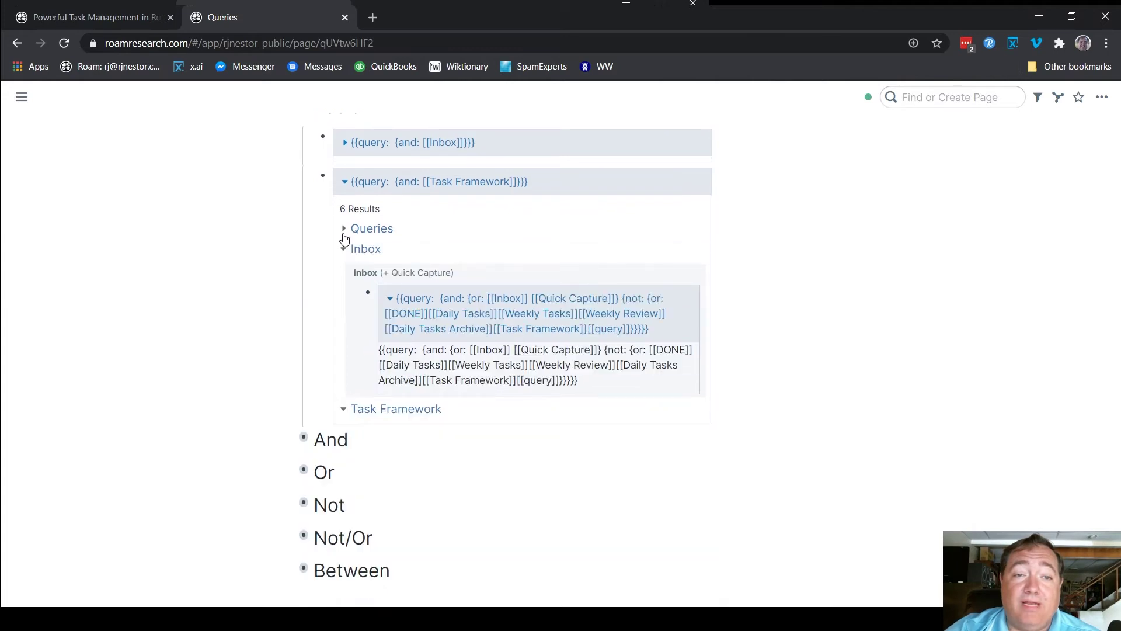
left_click(344, 231)
left_click(344, 231)
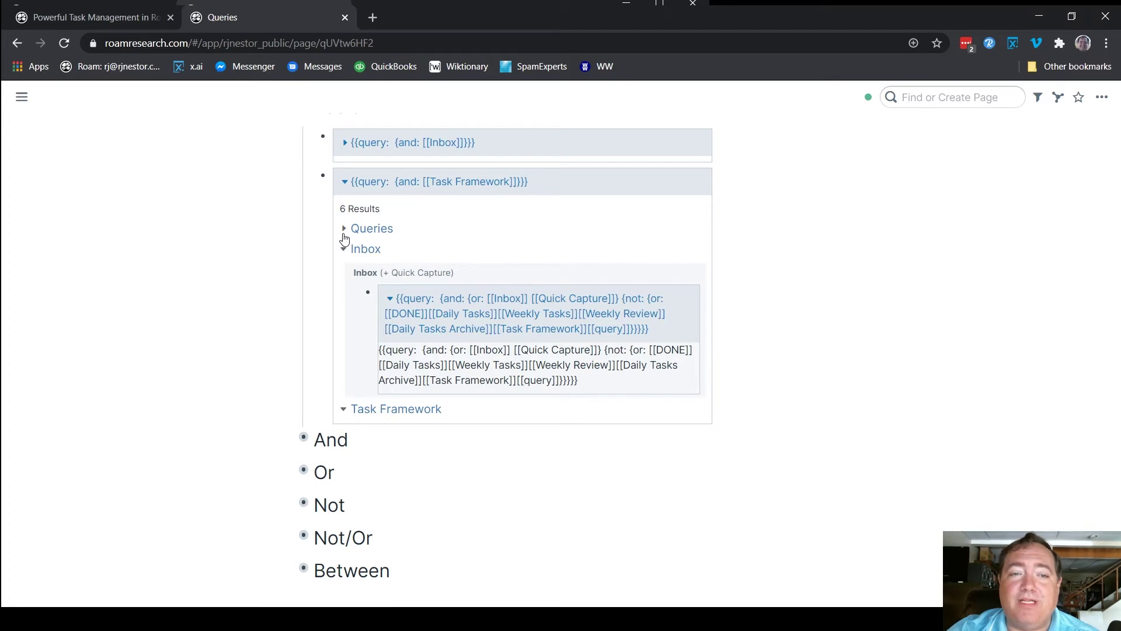
left_click(344, 230)
left_click(343, 230)
scroll(285, 233, "up", 2)
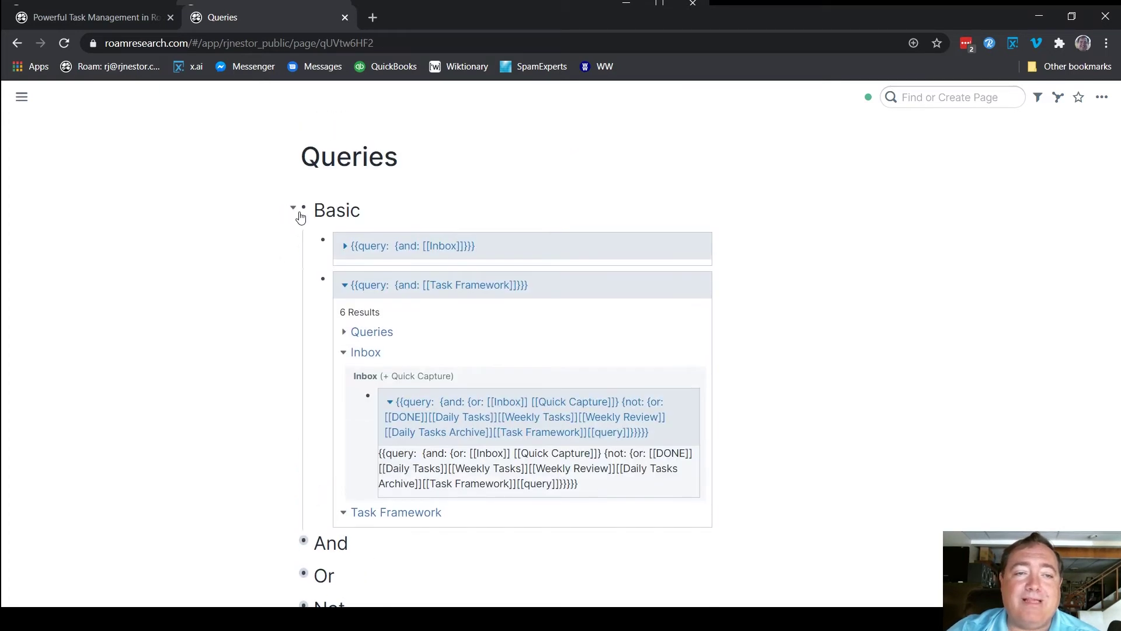
left_click(294, 209)
Expand the And section, adjust the Basic queries' result toggles, and refold Basic
left_click(293, 242)
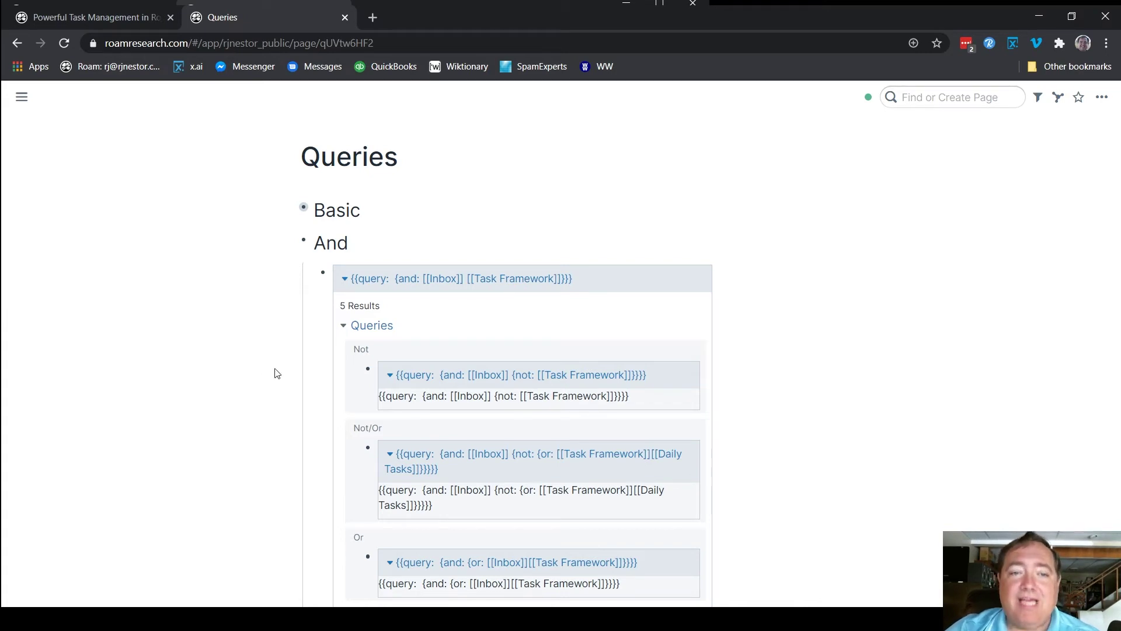
left_click(294, 209)
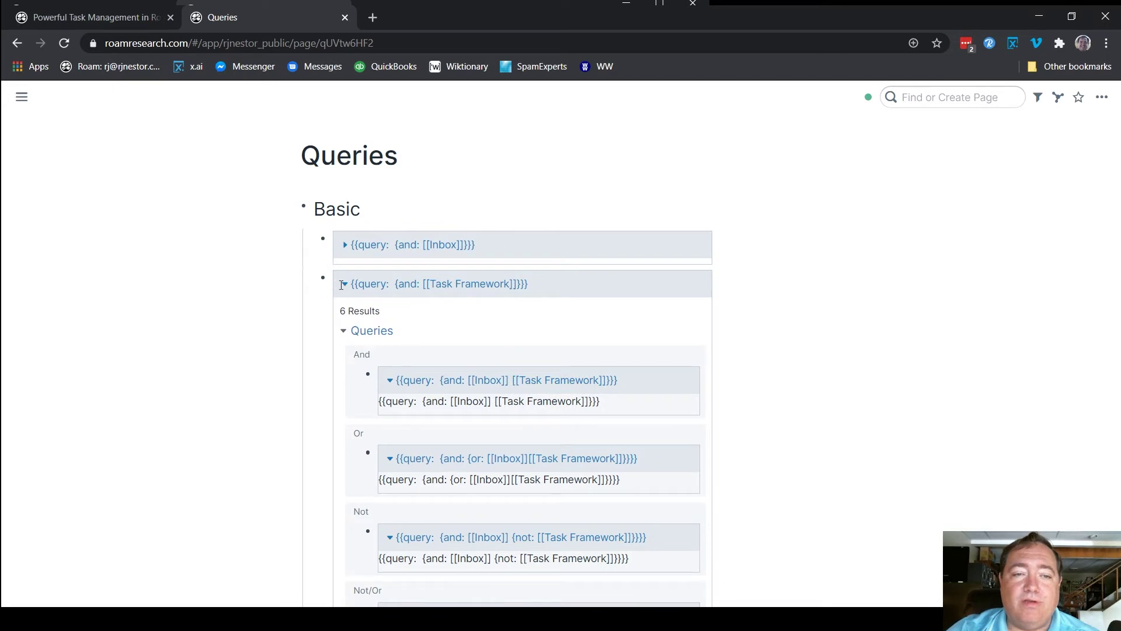
left_click(345, 284)
left_click(345, 244)
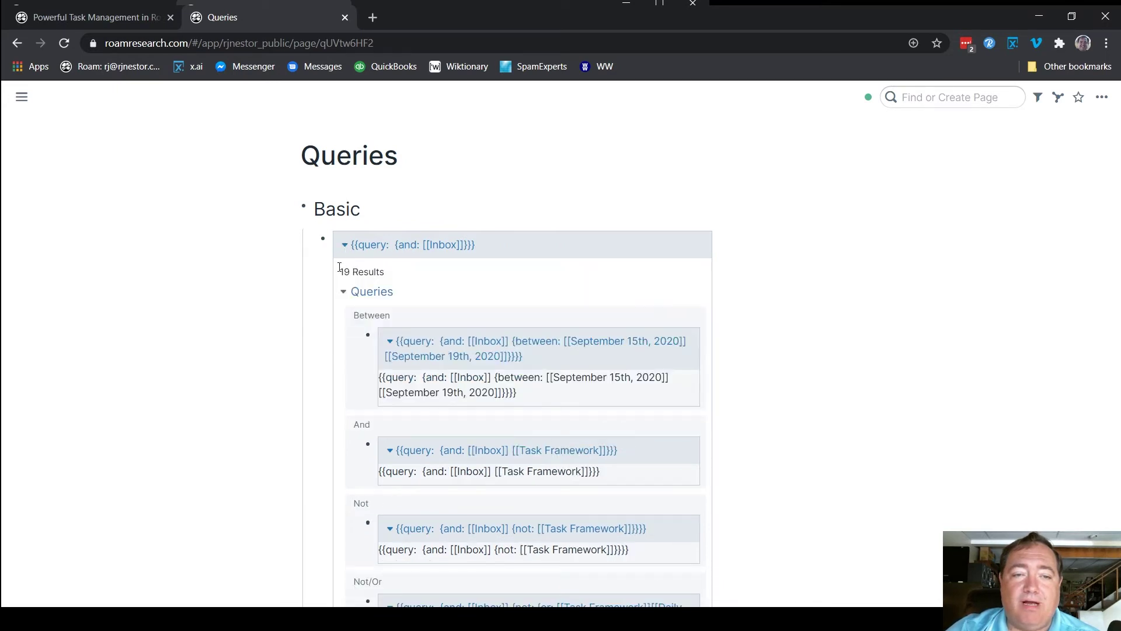
left_click(295, 208)
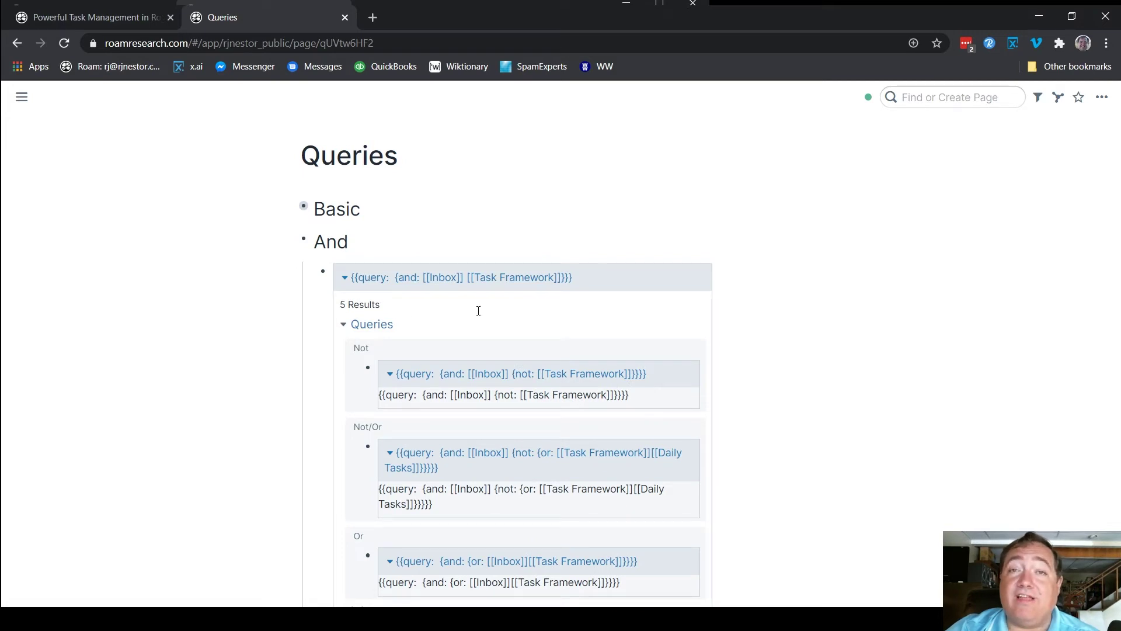
Check the And query's Inbox and Task Framework syntax and render its 5 results
scroll(478, 310, "down", 5)
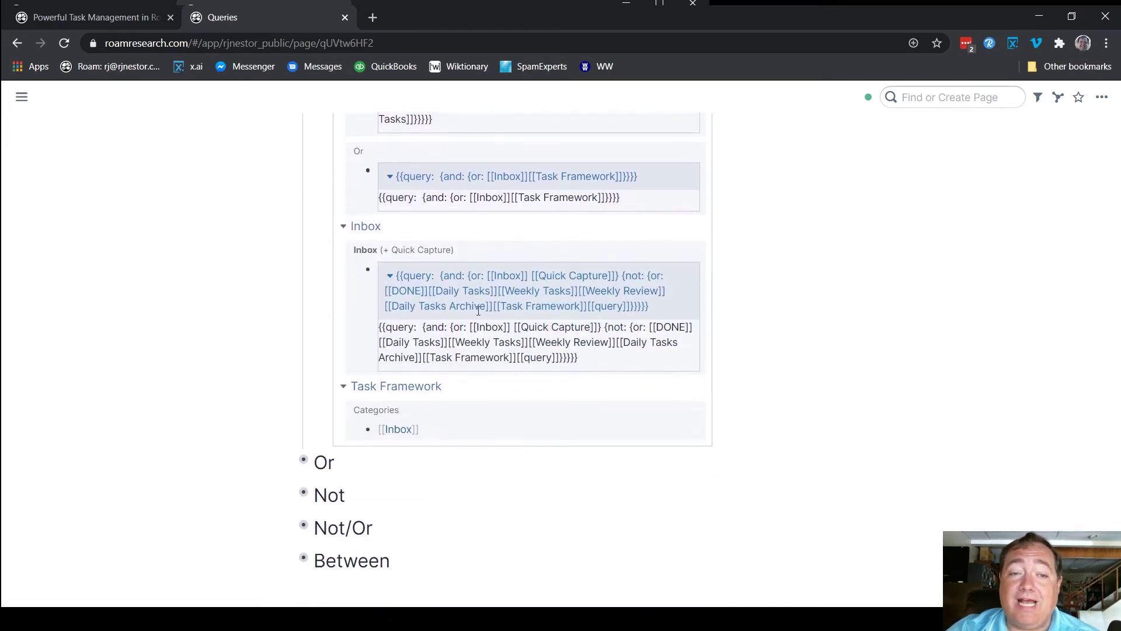
scroll(478, 310, "up", 5)
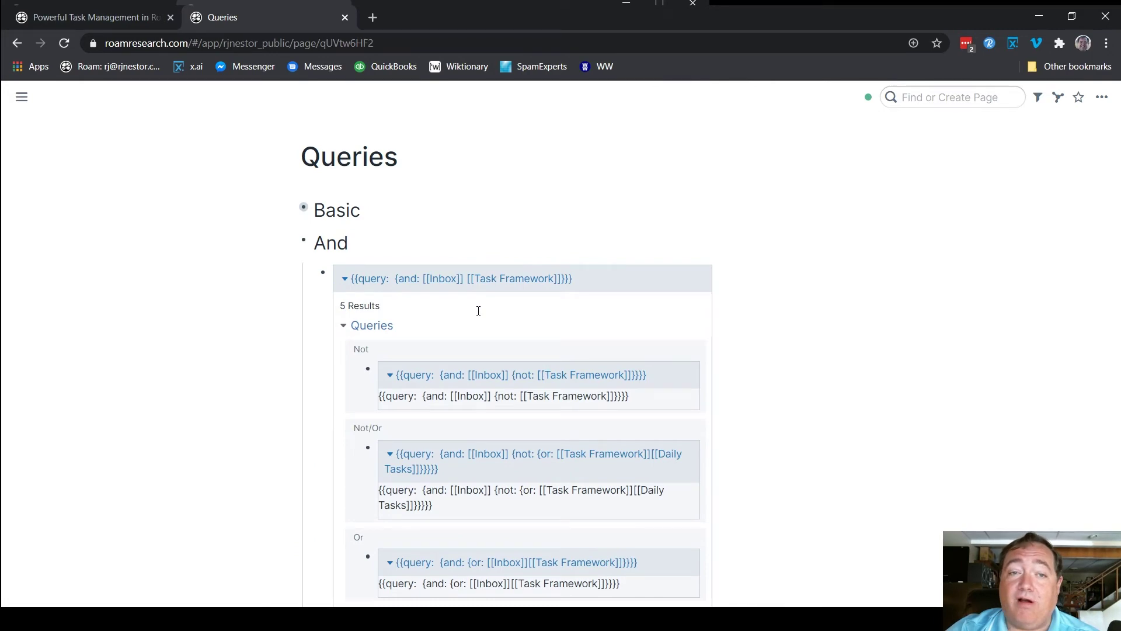
scroll(476, 315, "down", 5)
scroll(496, 354, "up", 5)
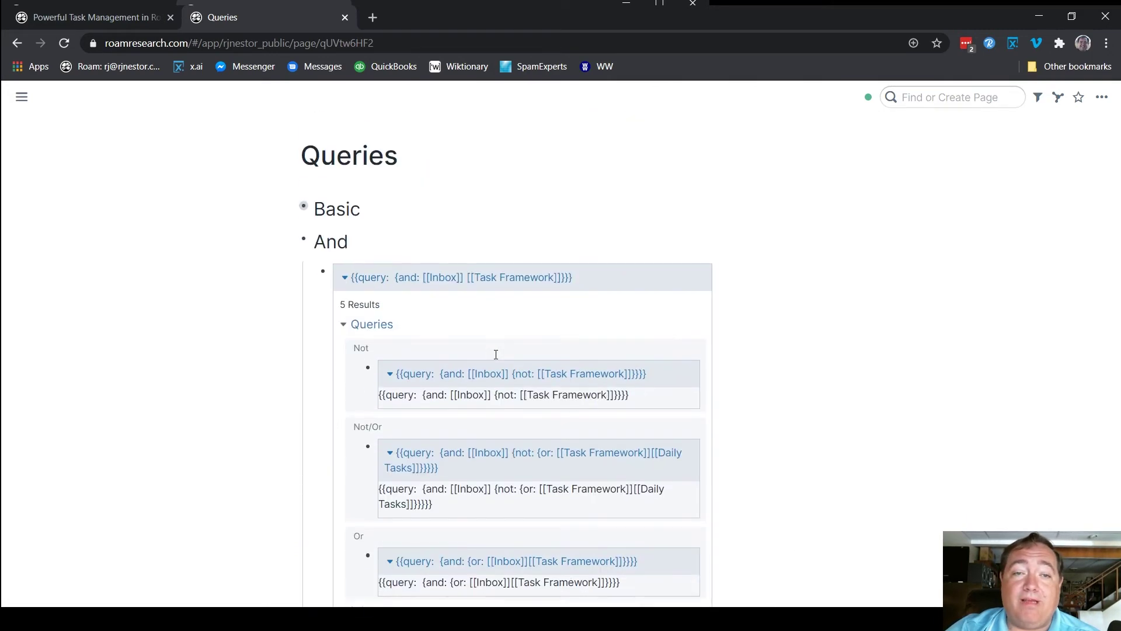
left_click(629, 286)
key("Escape")
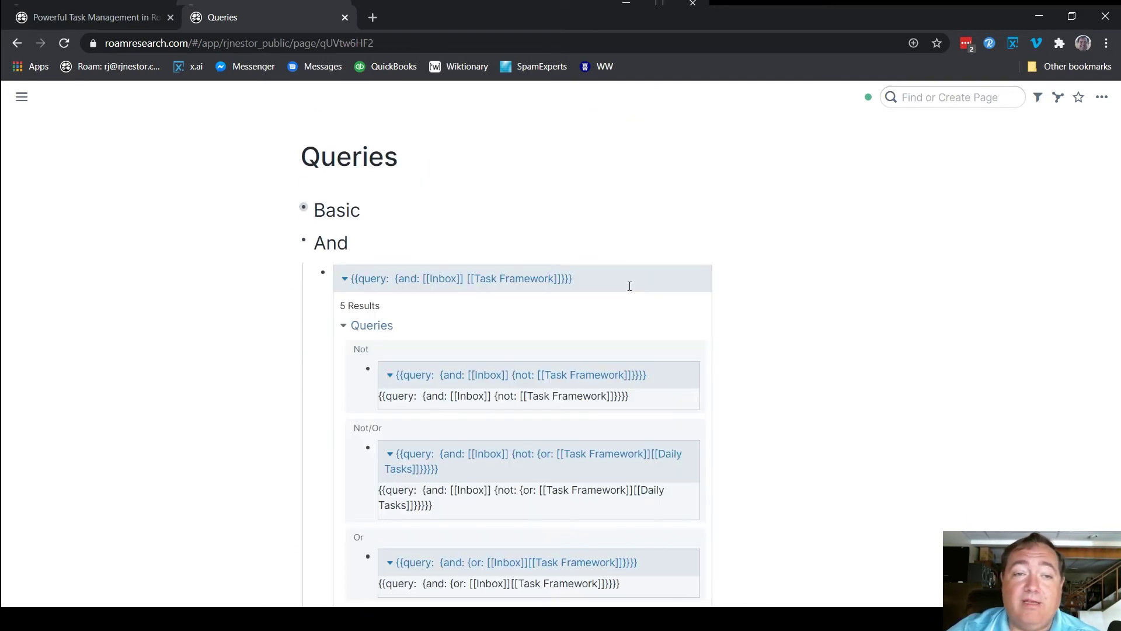
Start a new And query block reading {{query: {and: [[Inbox]]
scroll(629, 286, "down", 5)
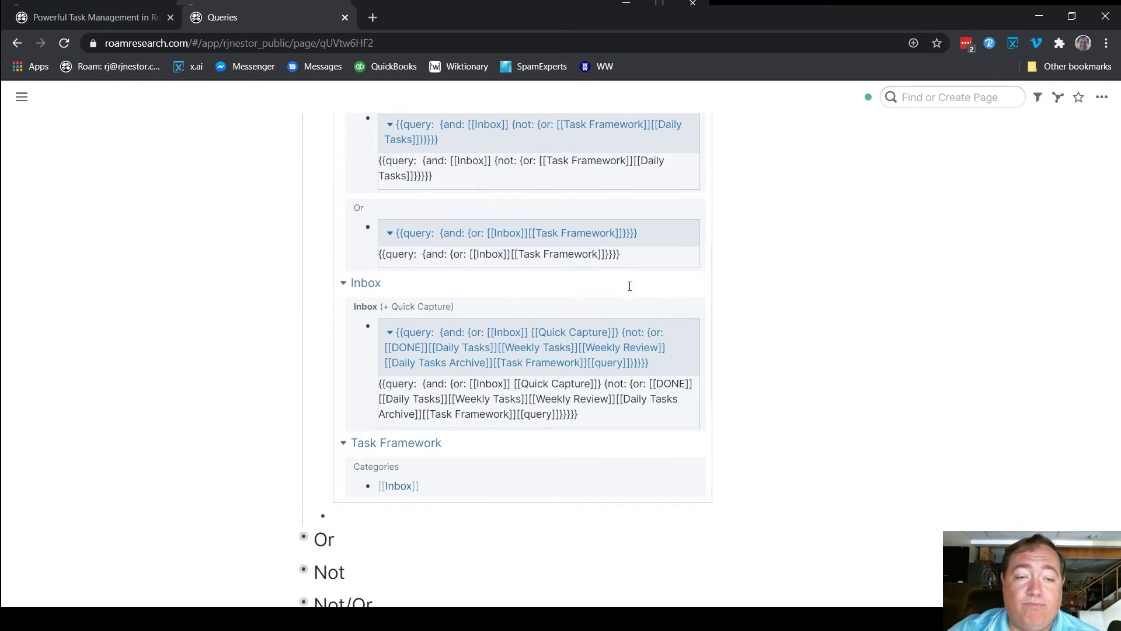
type("{{")
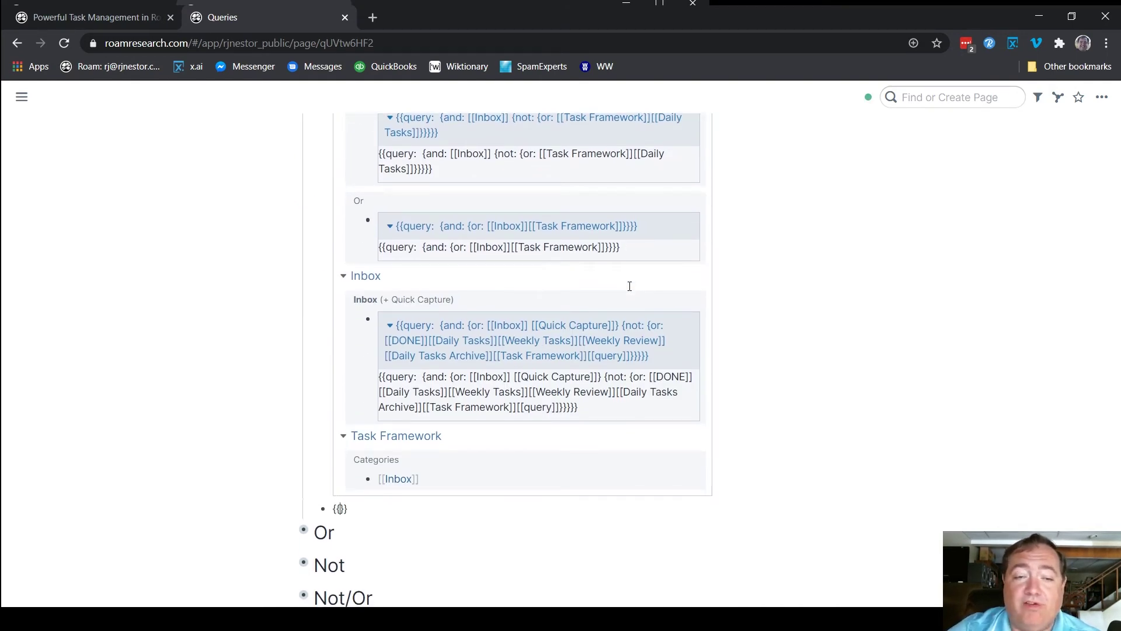
type("[[query")
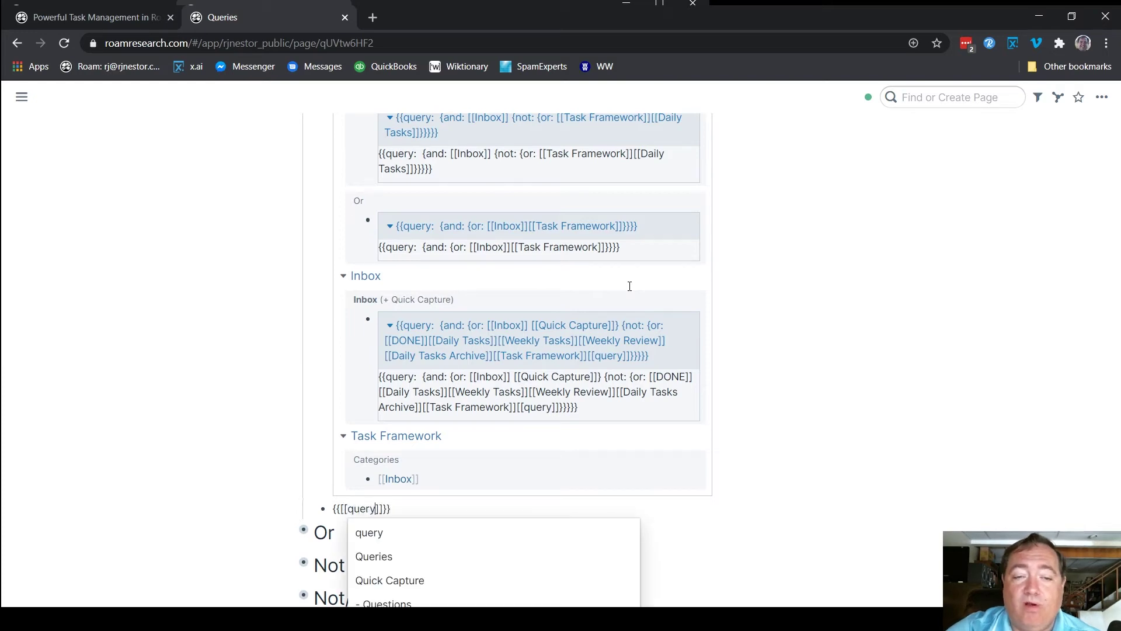
key("Return")
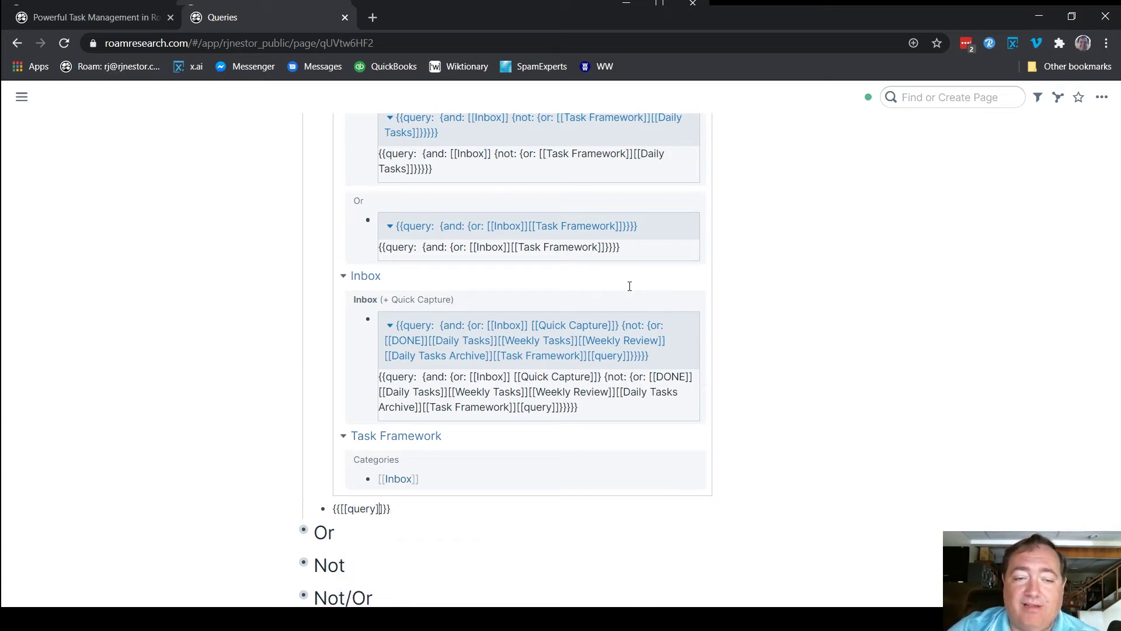
key("BackSpace")
key("BackSpace")
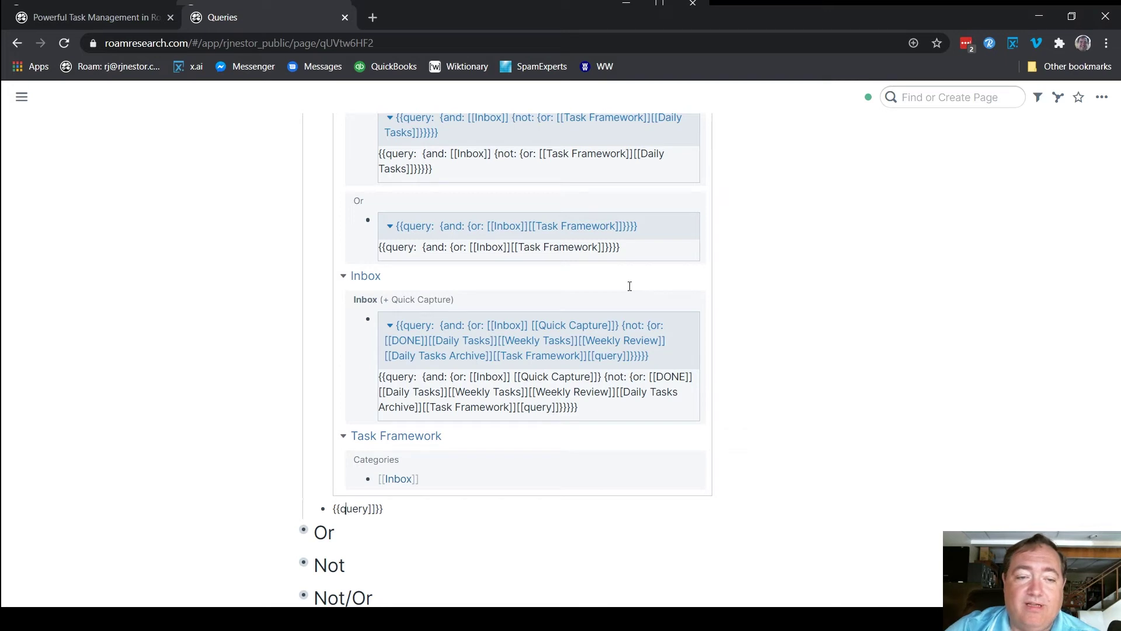
key("Right")
key("Right")
key("Right")
key("Delete")
key("Delete")
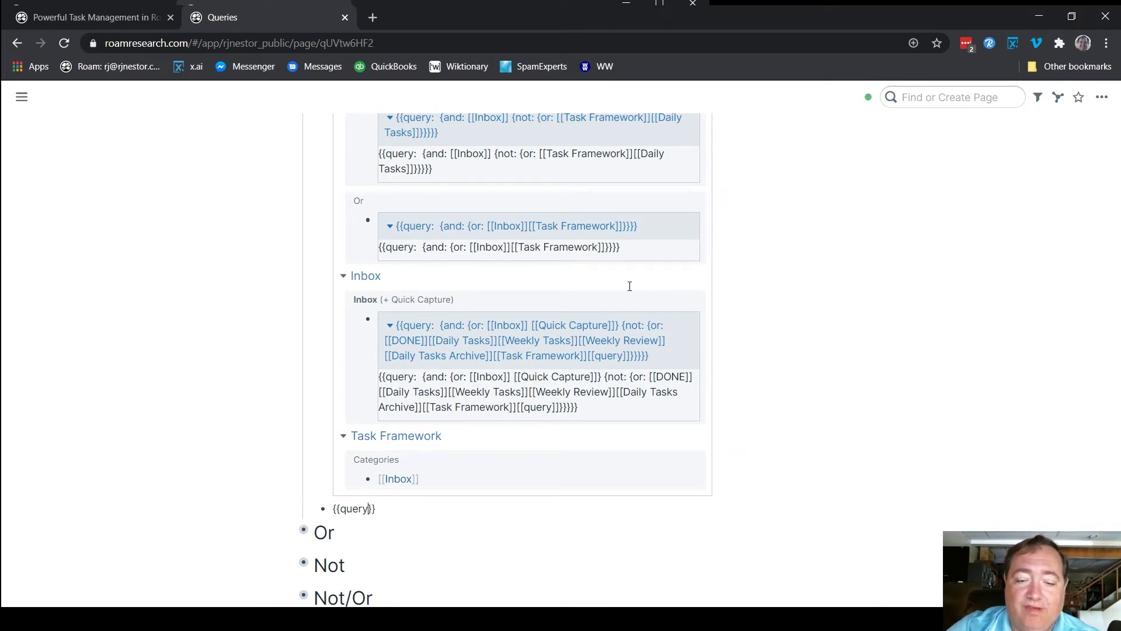
type(": ")
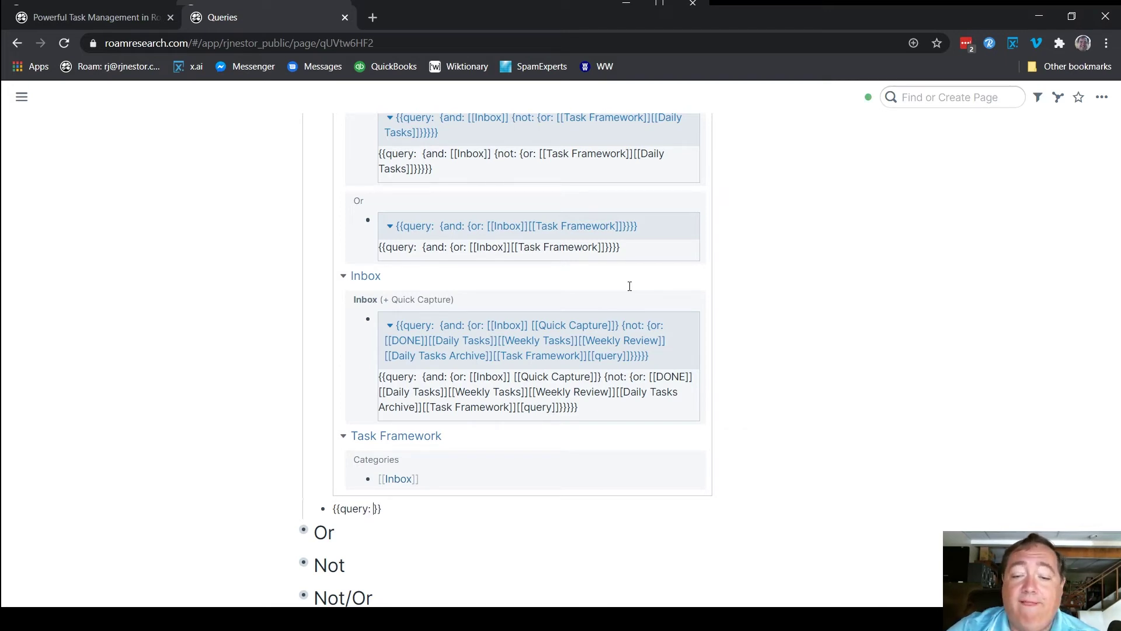
type("{and:")
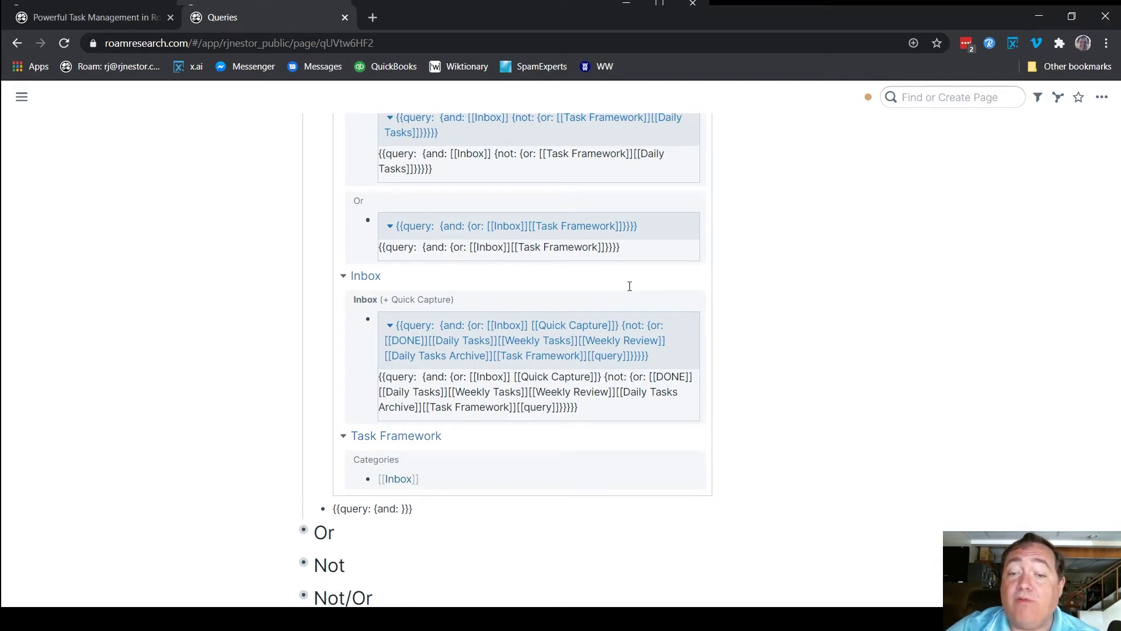
type(" [[In")
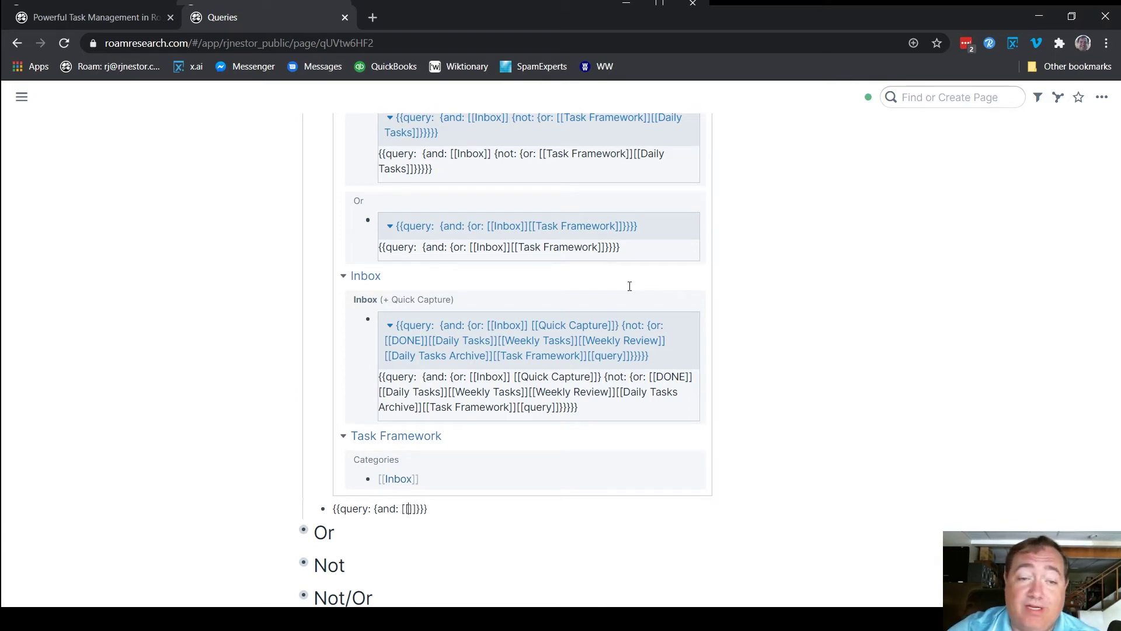
type("box")
key("Return")
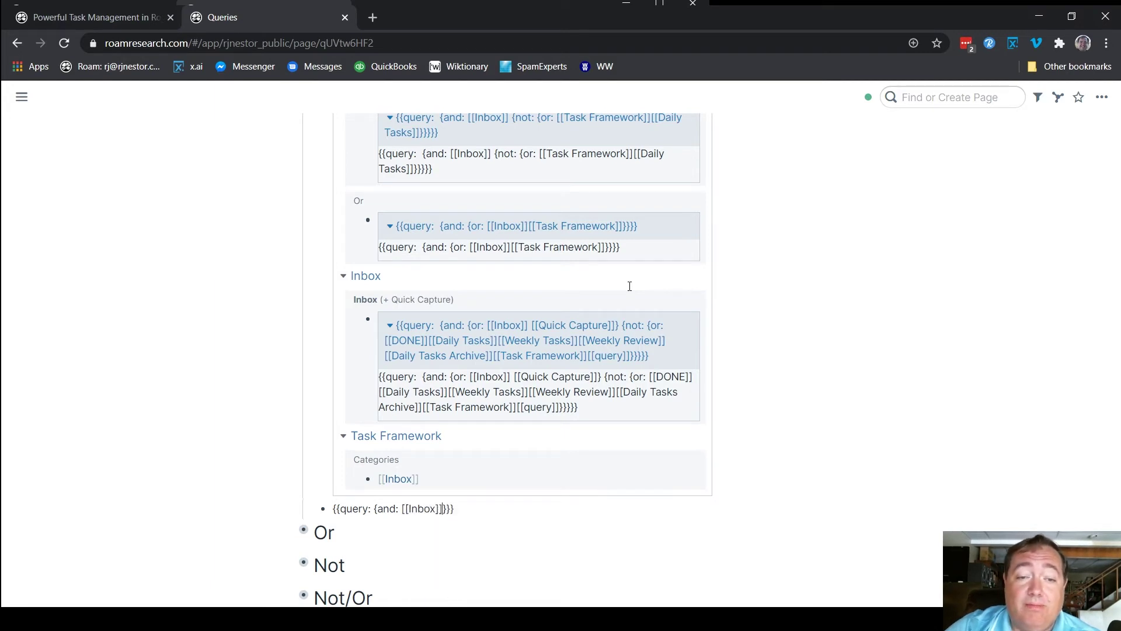
Add [[Task Framework]] and [[Quick Capture]] to the query and render its 1 result
type("[[Tas")
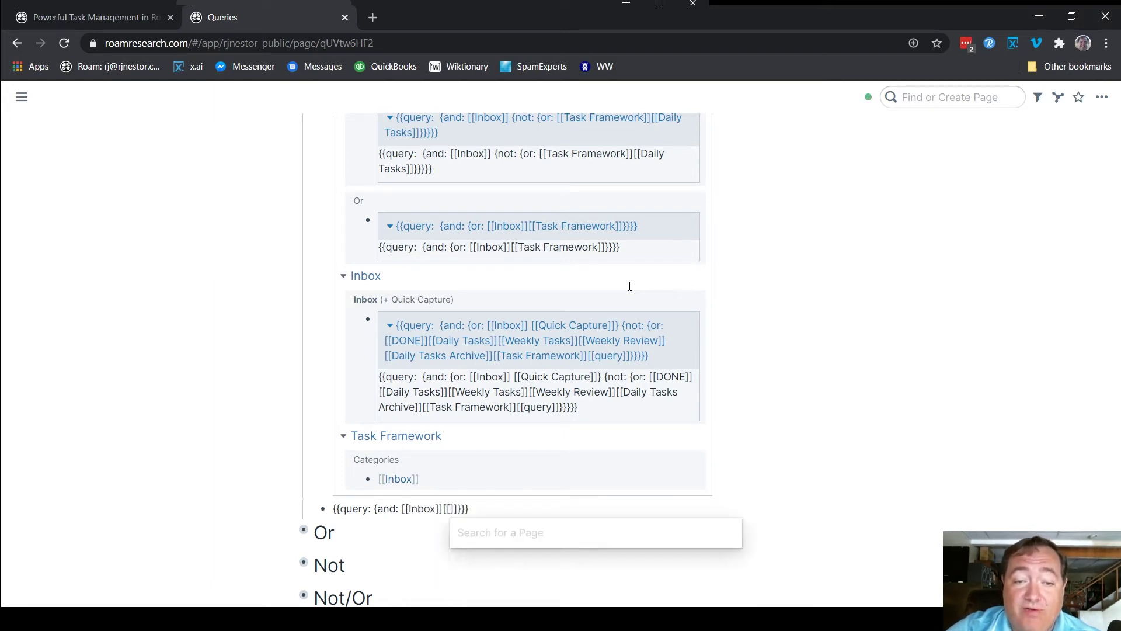
type("k")
key("Down")
key("Down")
key("Down")
key("Down")
key("Down")
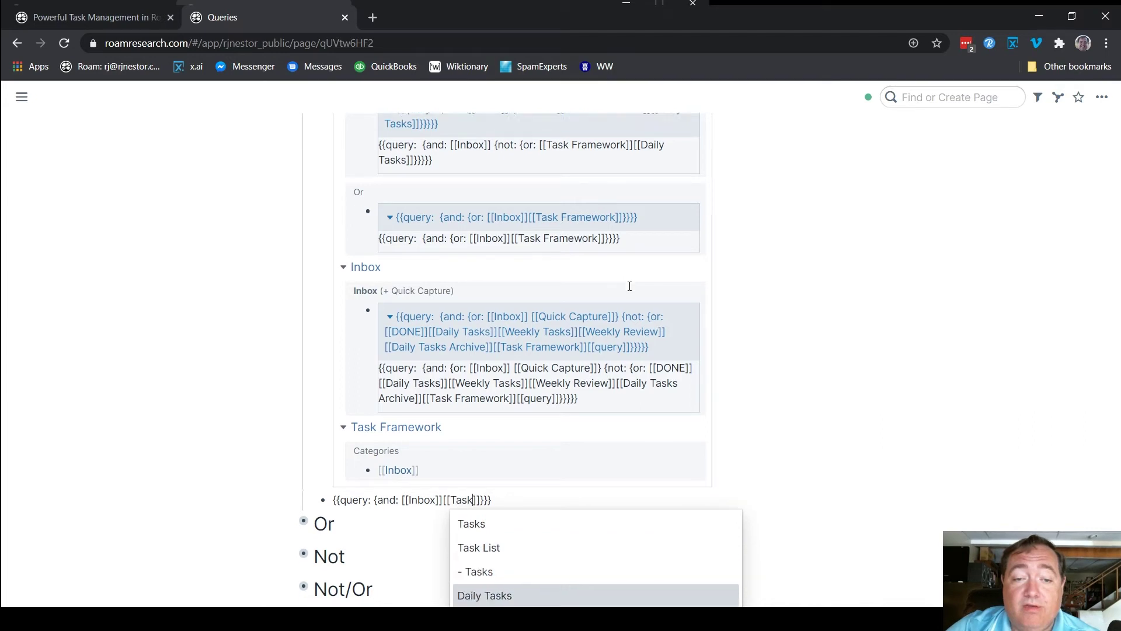
key("Down")
key("Down")
key("Down")
key("Down")
key("Up")
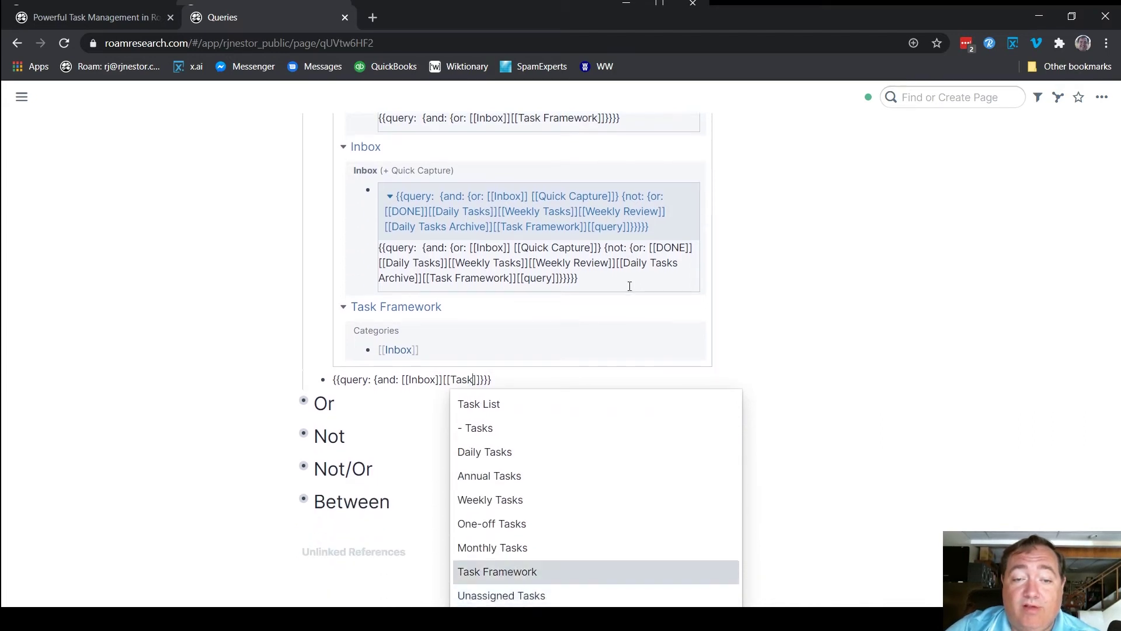
key("Return")
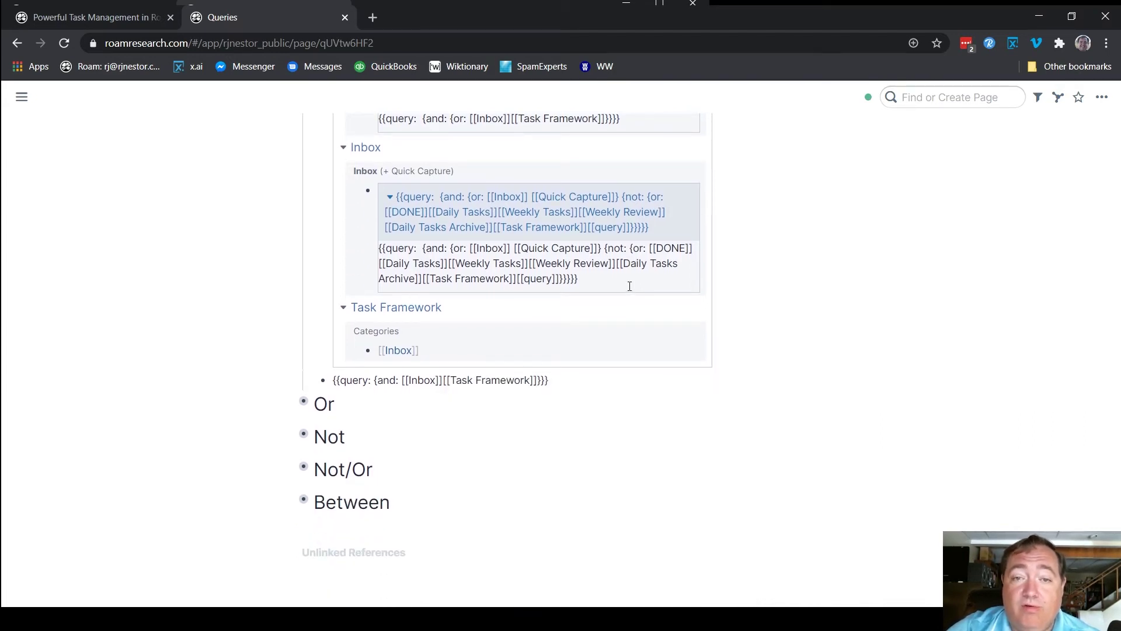
type("[[")
type("Quick")
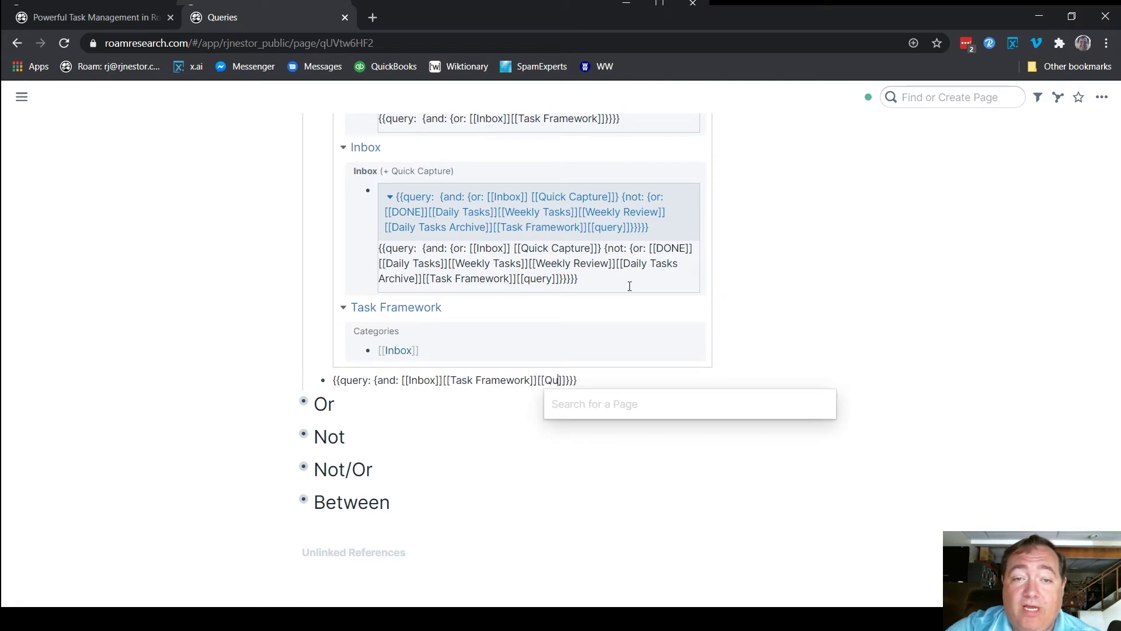
key("Return")
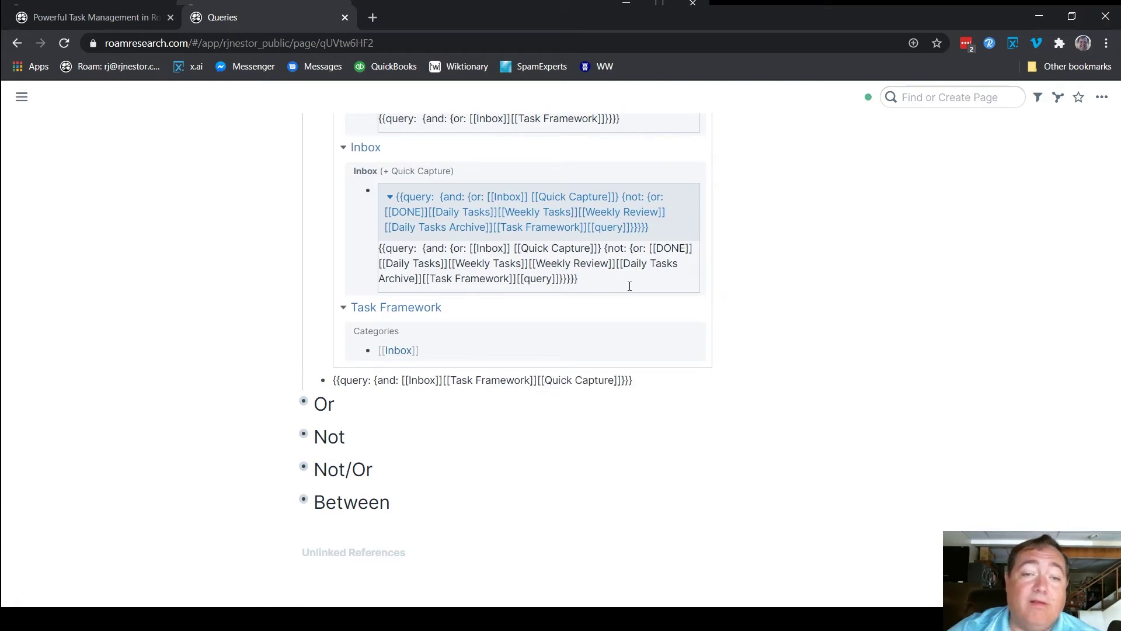
left_click(125, 300)
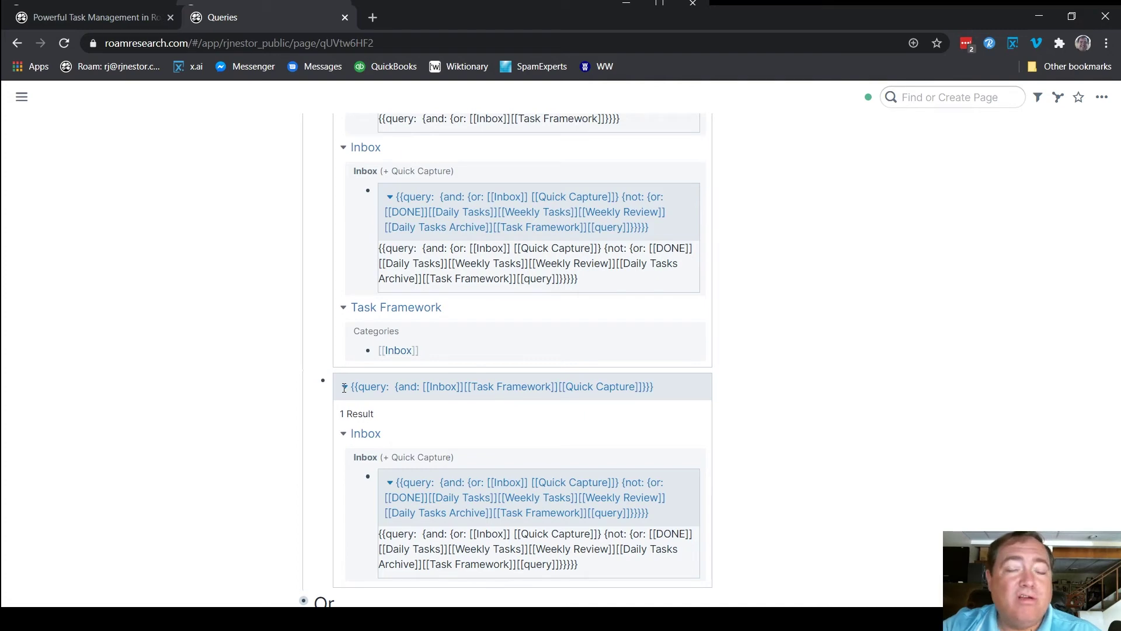
scroll(64, 298, "up", 15)
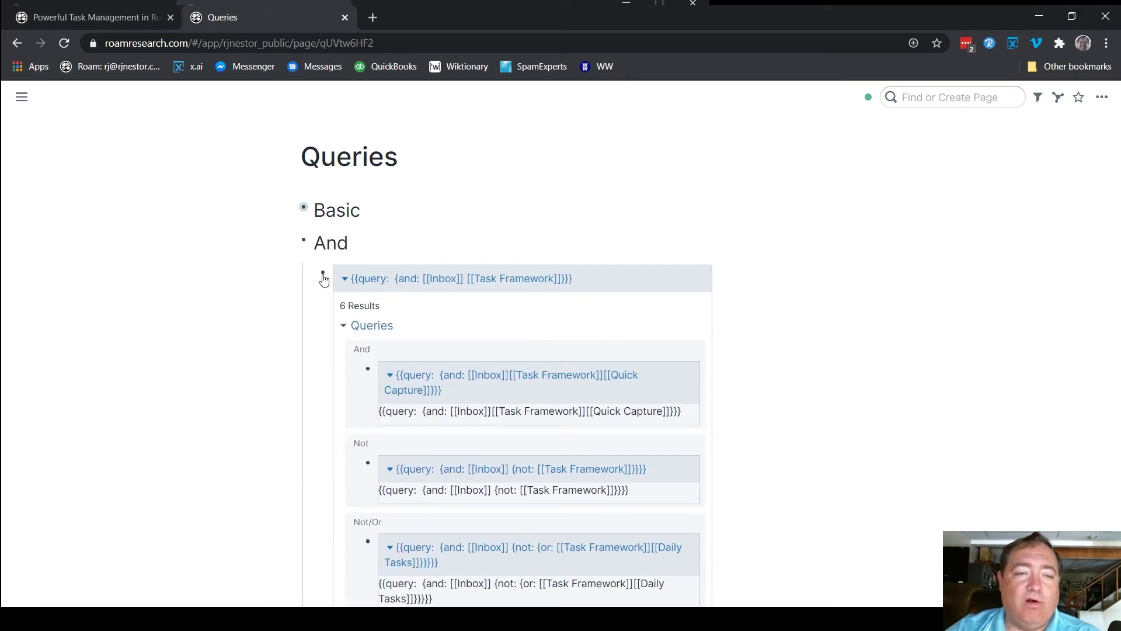
Fold the And section, open Or, and collapse its Inbox-or-Task Framework query results
left_click(344, 279)
left_click(345, 318)
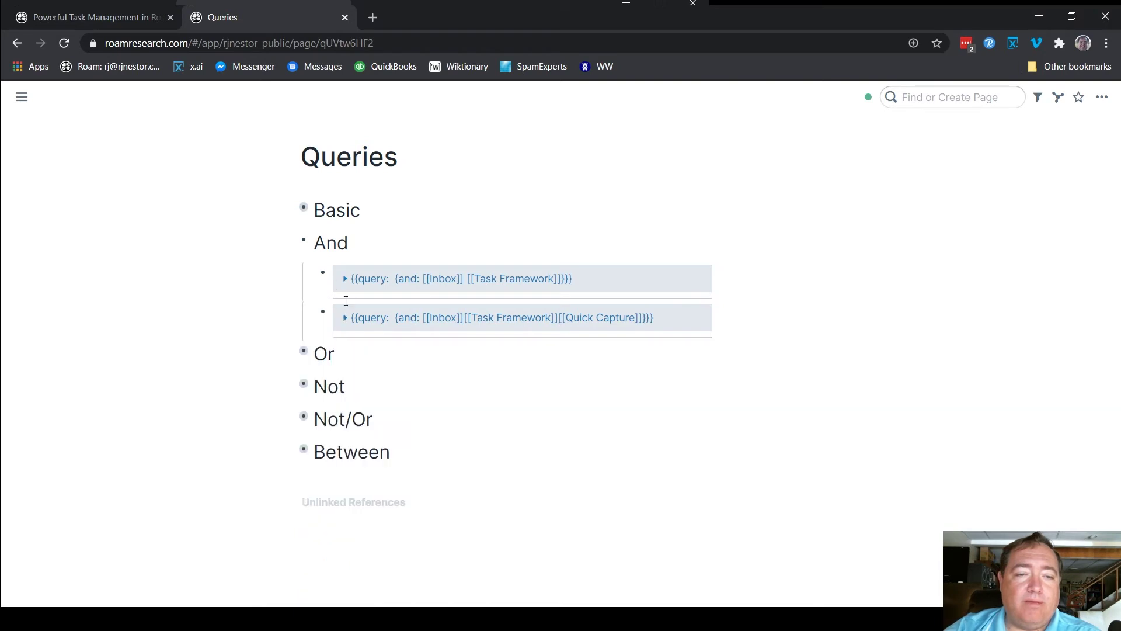
left_click(344, 278)
left_click(293, 244)
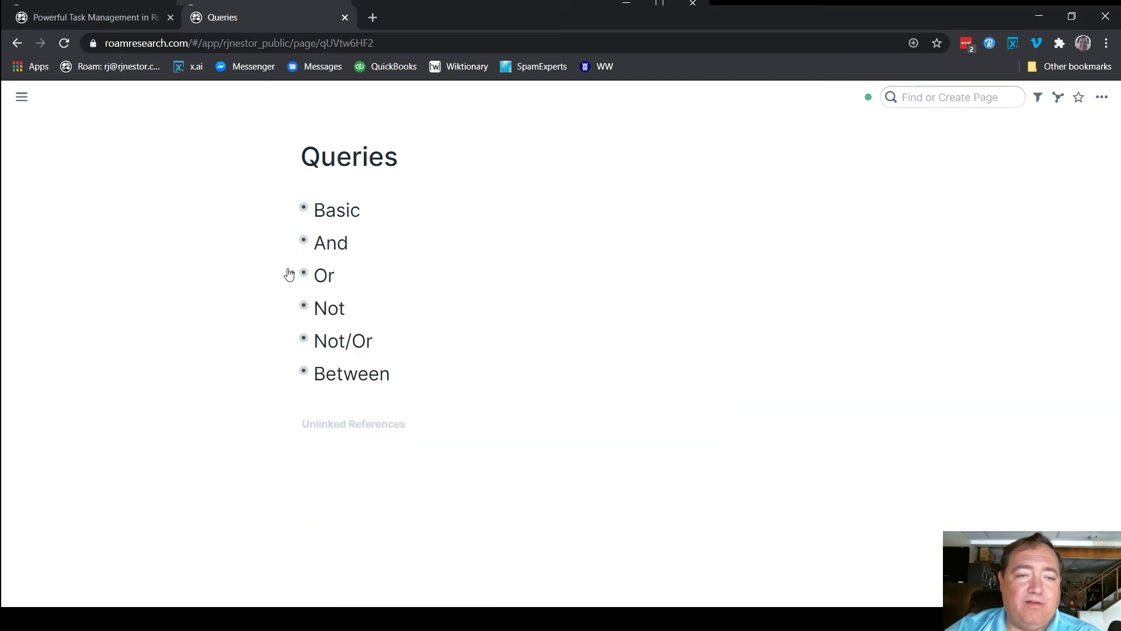
left_click(293, 275)
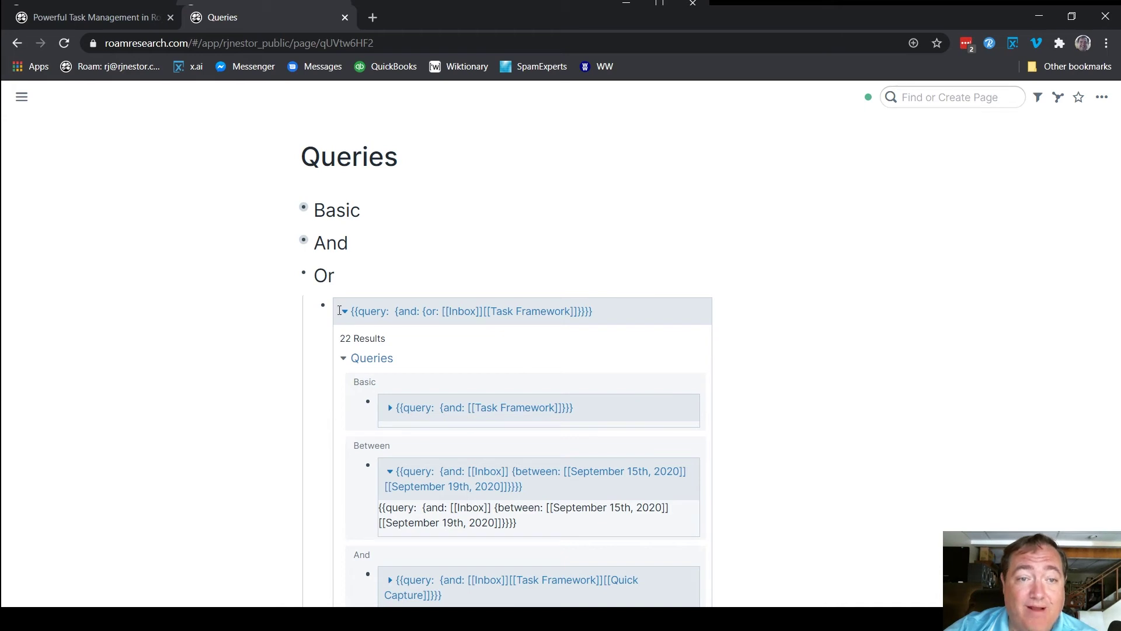
left_click(345, 310)
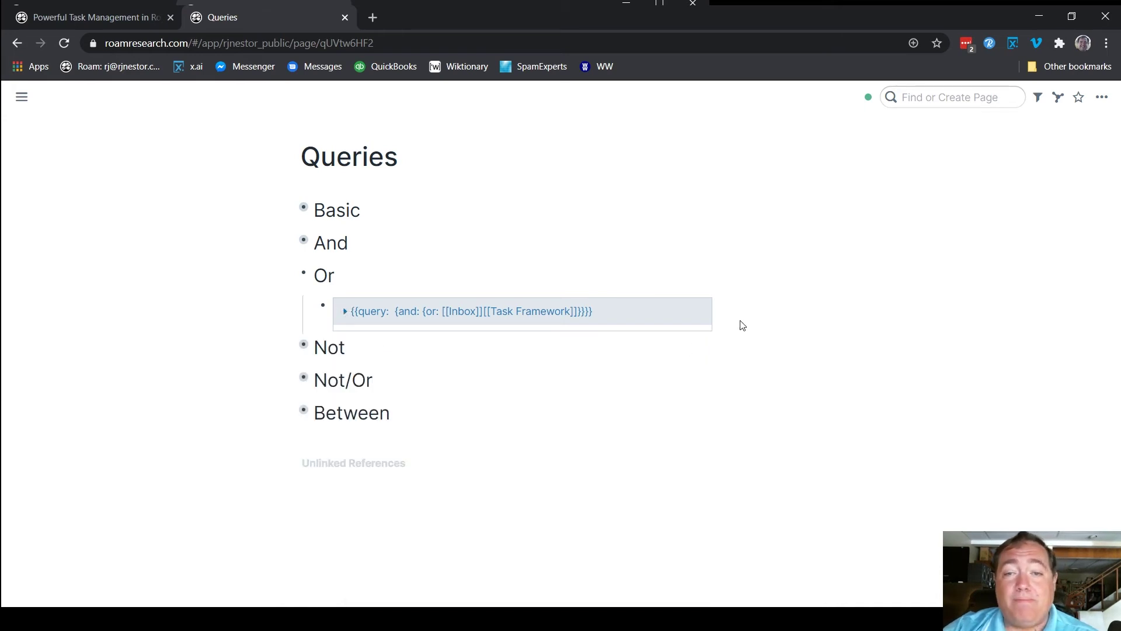
left_click(671, 314)
Add an extra Or query block using [[Inbox]], [[Task Framework]] and [[Quick Capture]]
key("Return")
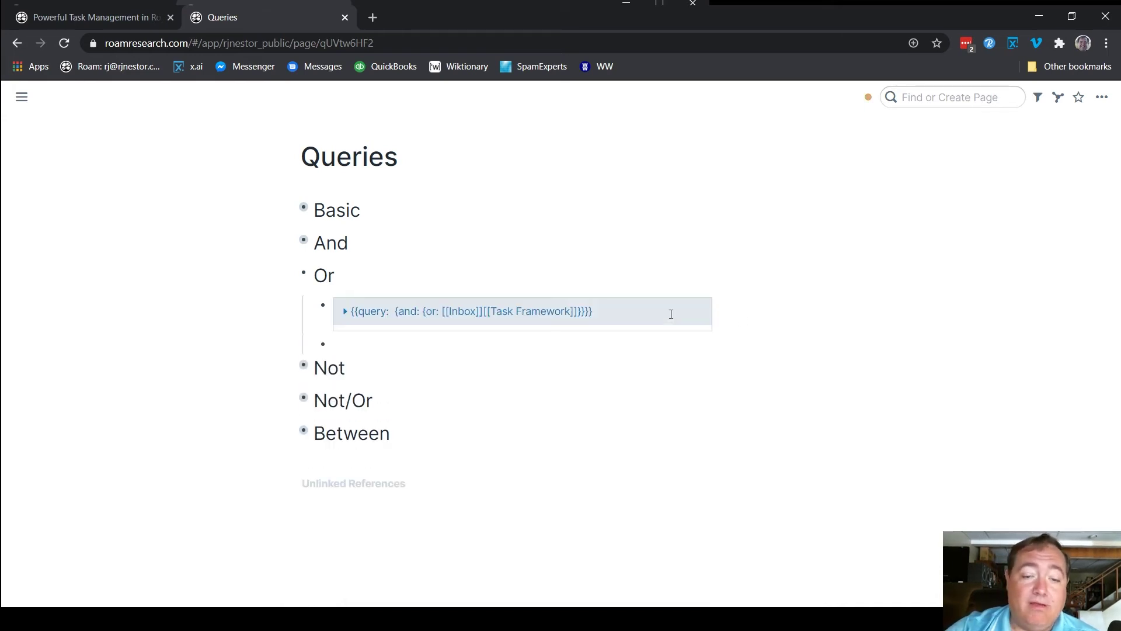
type("{{")
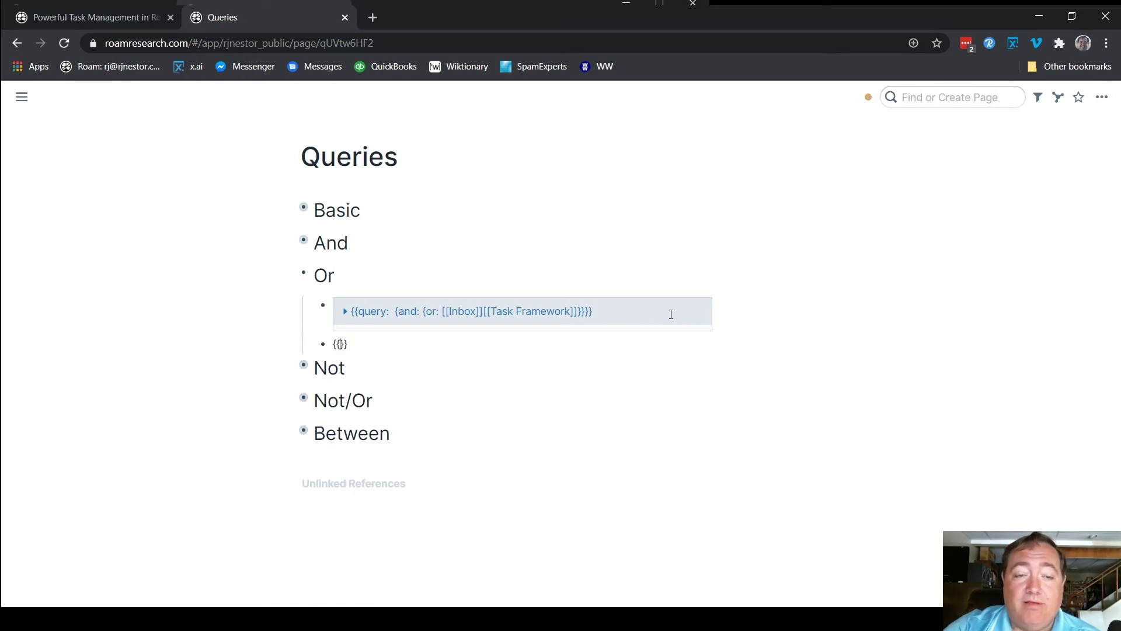
type("[[query")
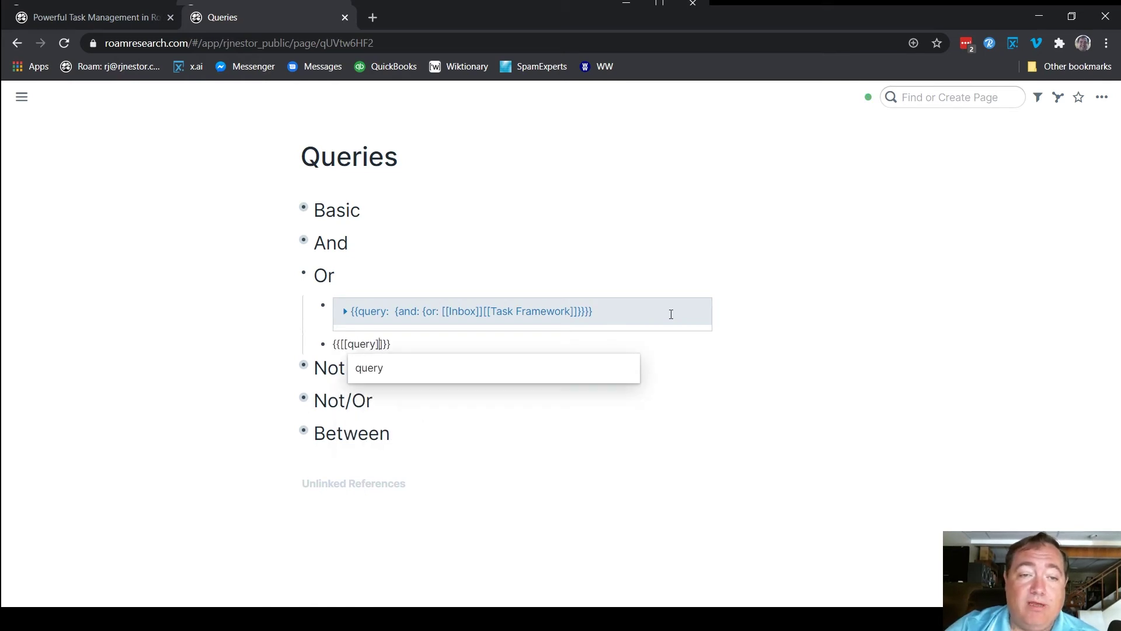
type("]]: {")
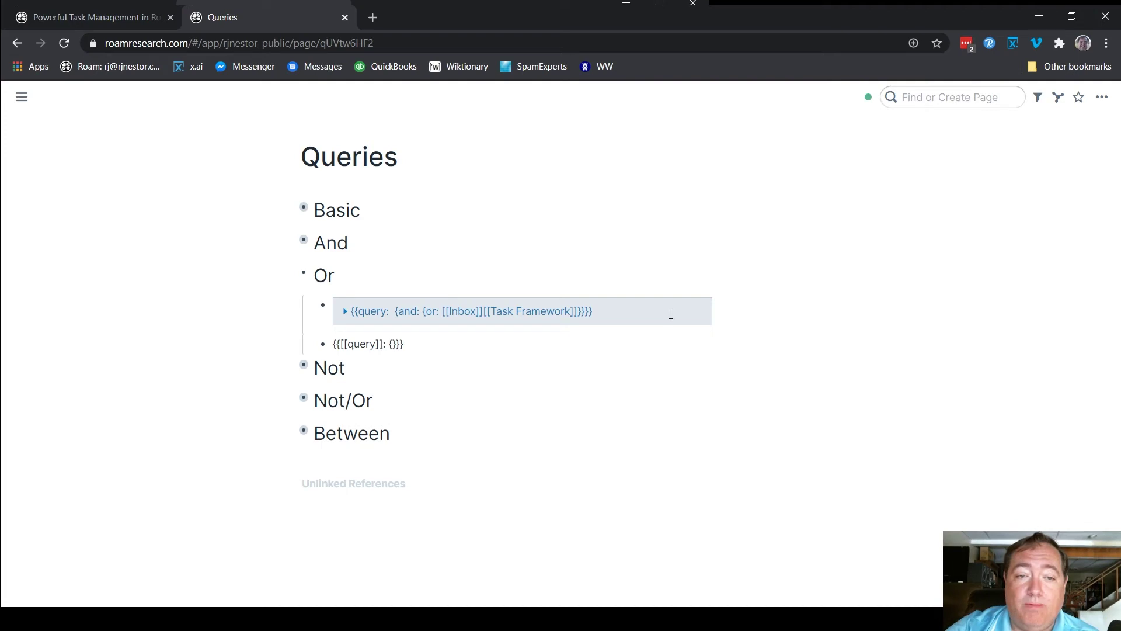
type("and")
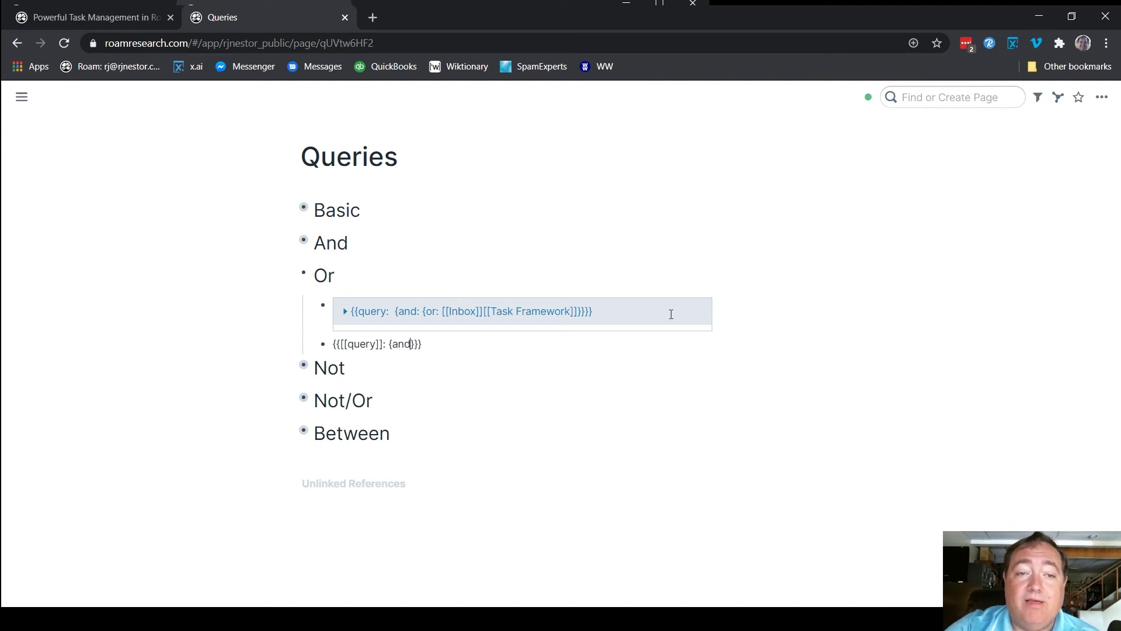
type(": {or")
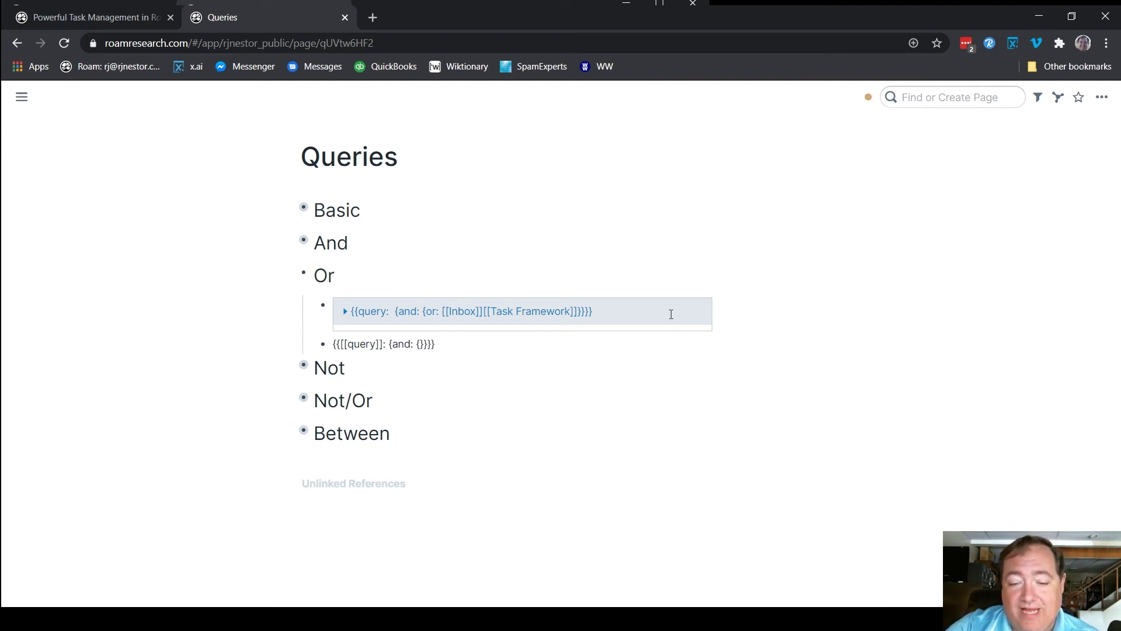
type(": [[")
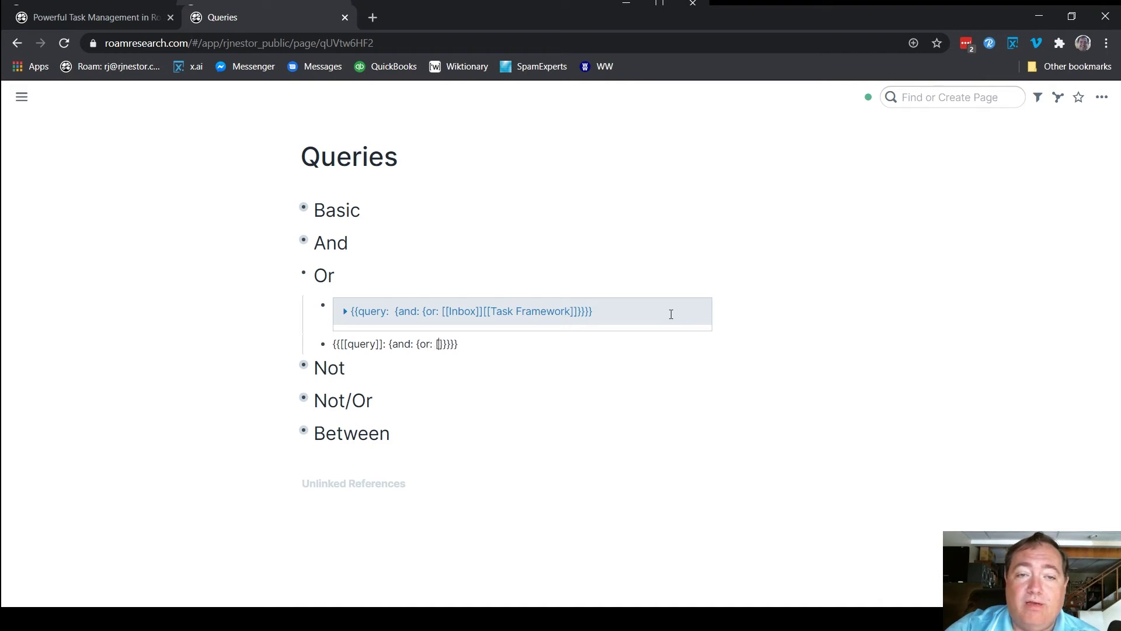
type("Inbox")
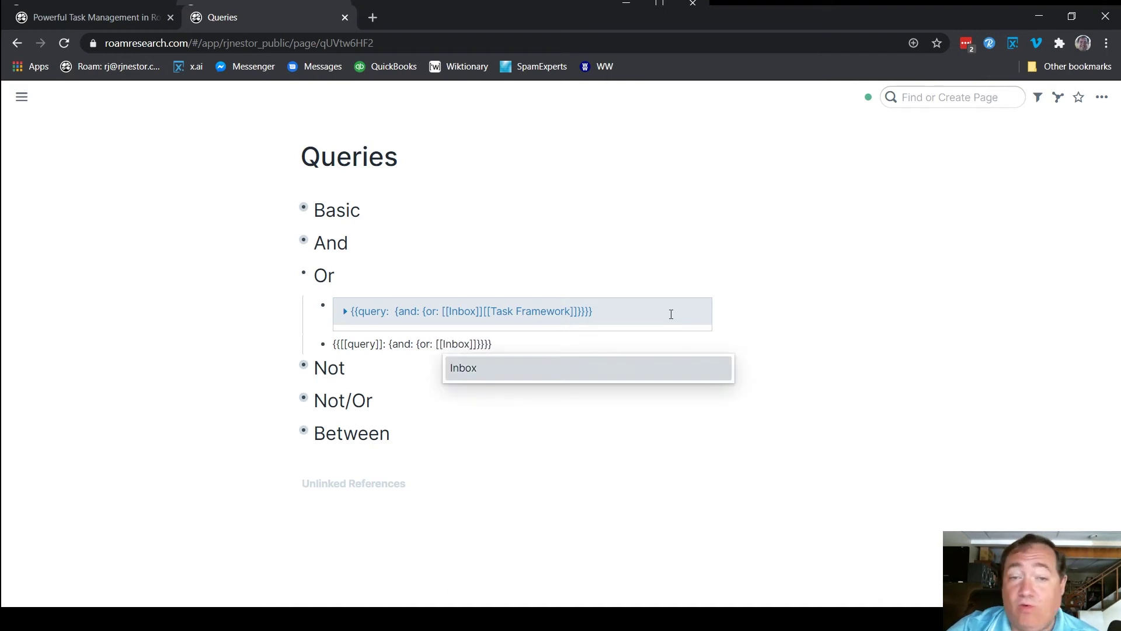
key("Return")
type("[[Task")
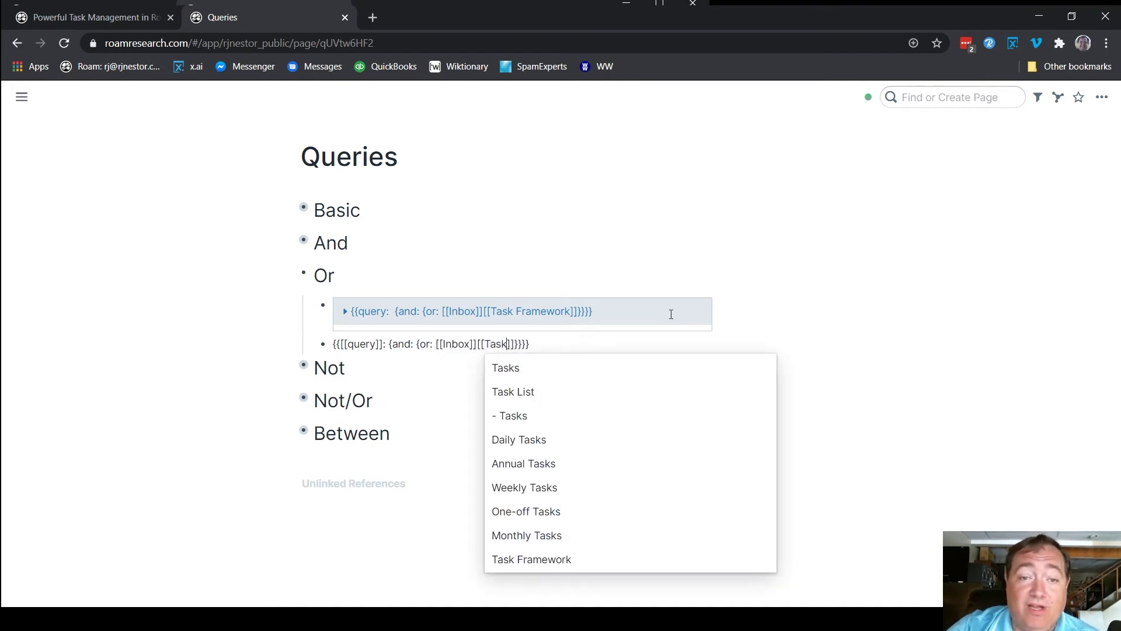
key("Up")
key("Up")
key("Up")
key("Up")
key("Up")
key("Up")
key("Up")
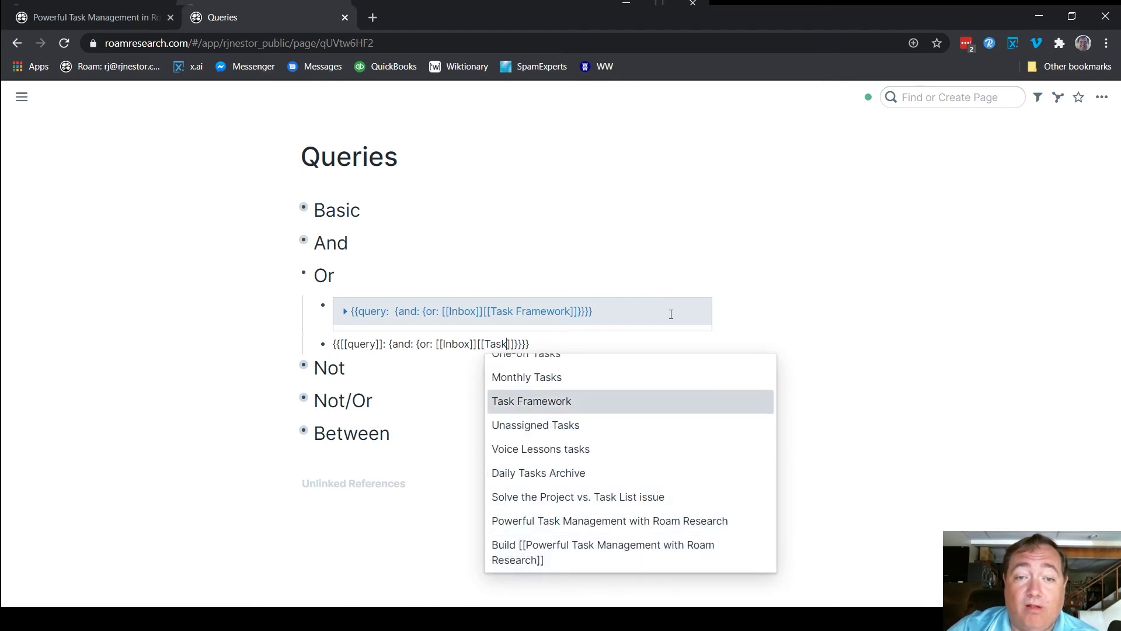
key("Return")
type("[[Quick")
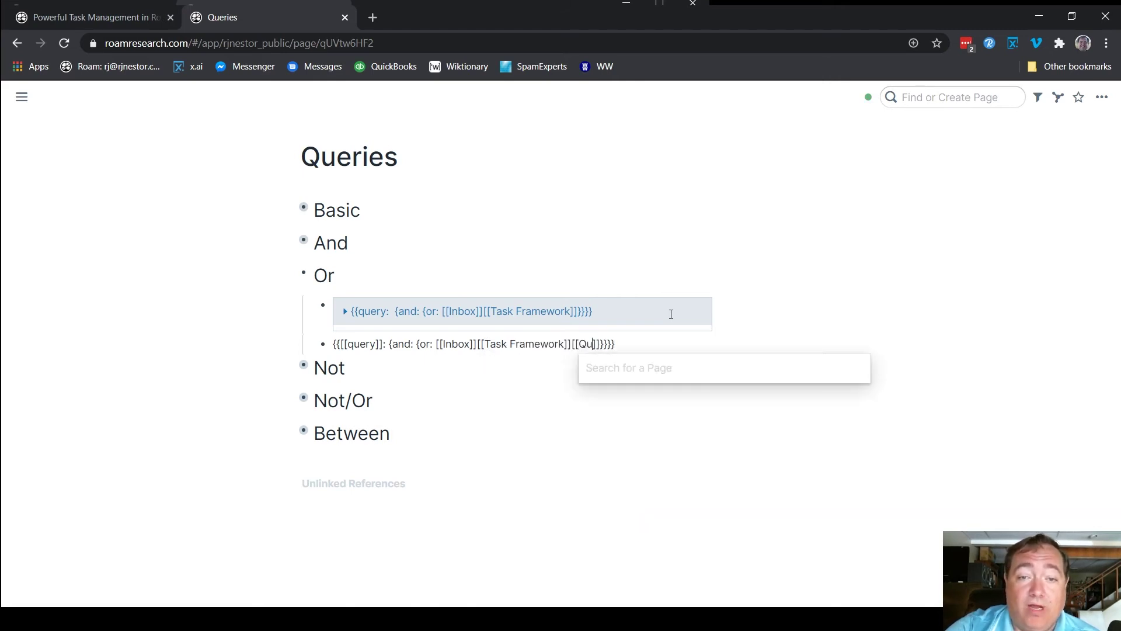
key("Return")
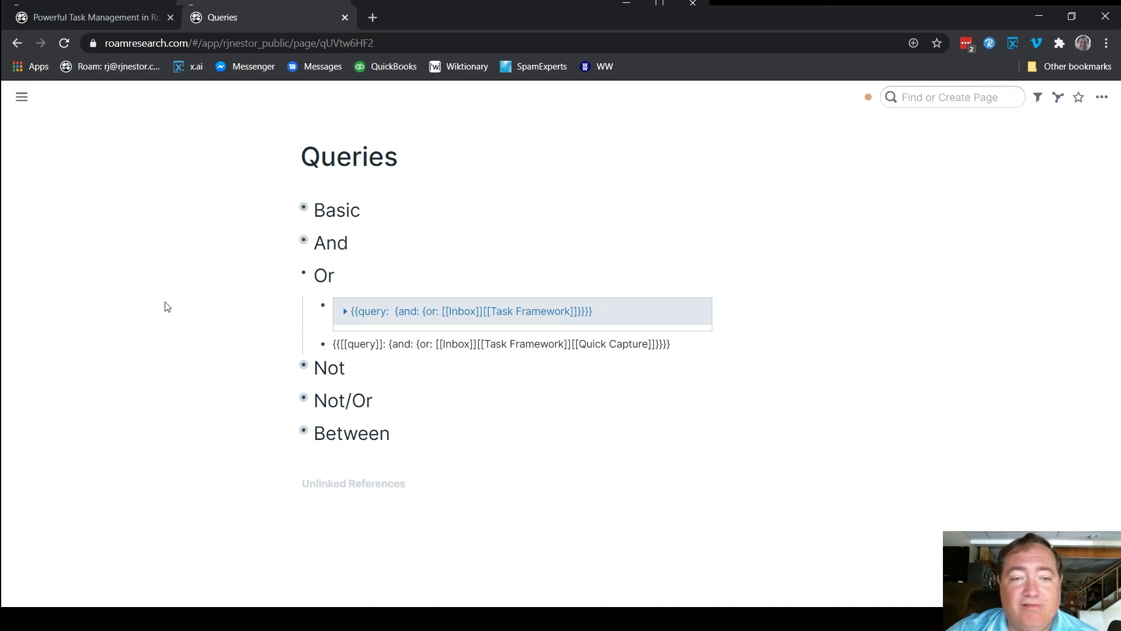
left_click(137, 301)
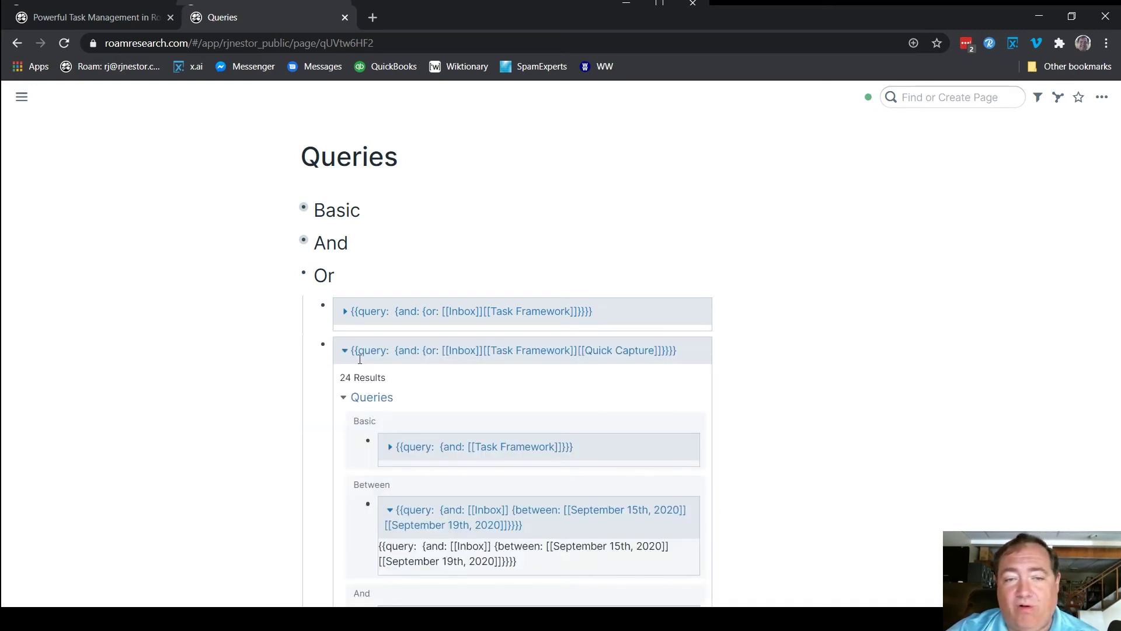
Delete the extra Quick Capture query block, keeping only the original Or query
left_click(688, 347)
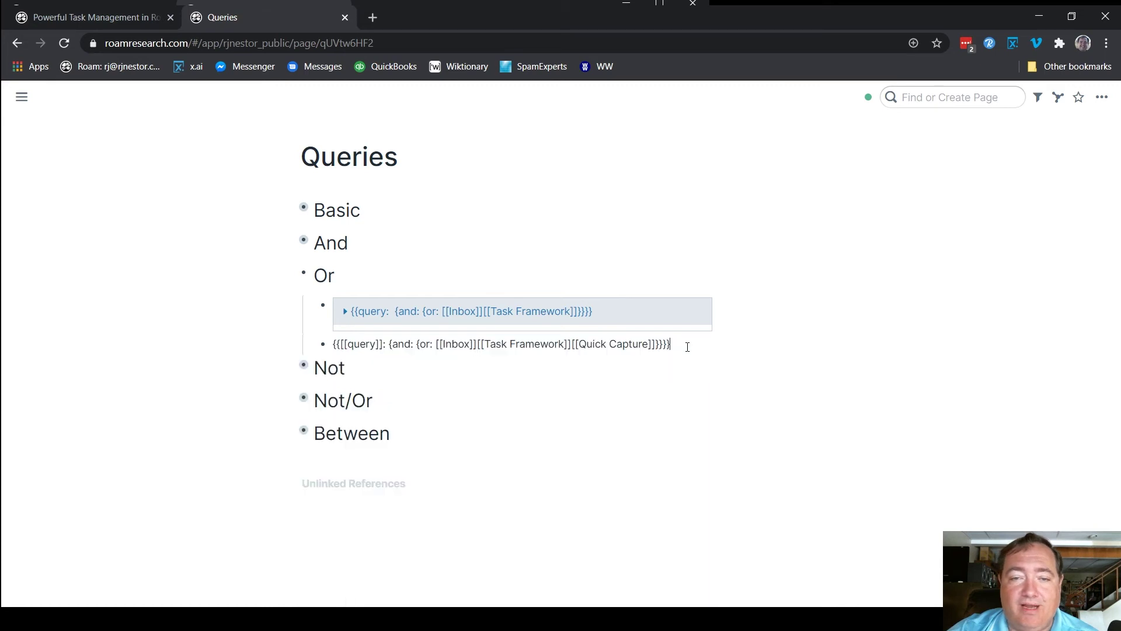
key("ctrl+a")
key("ctrl+a")
key("BackSpace")
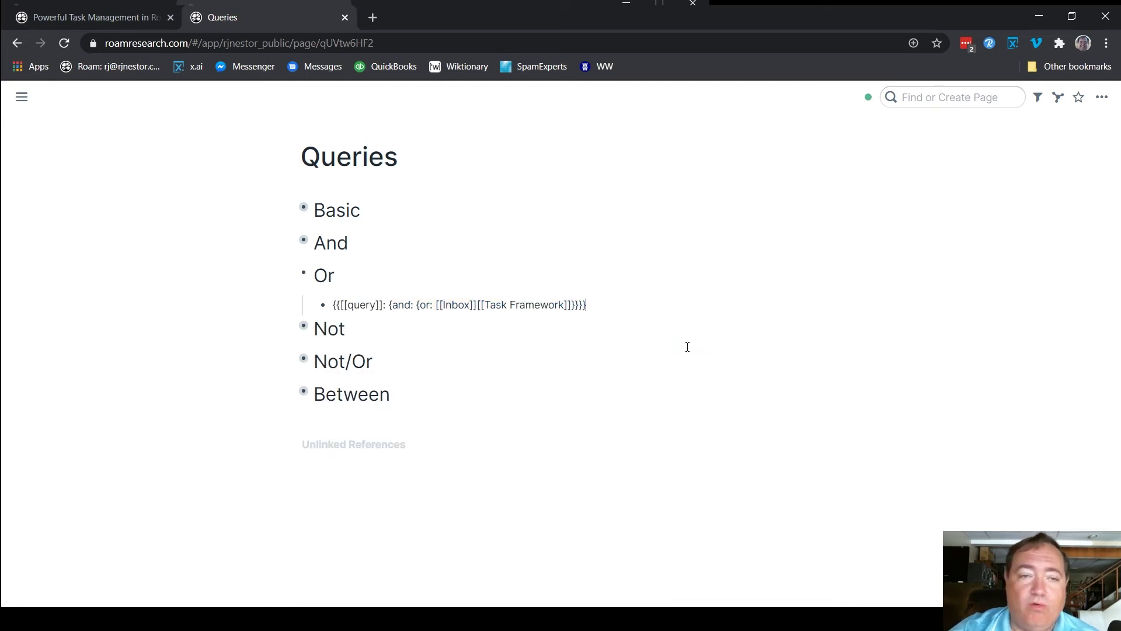
left_click(177, 282)
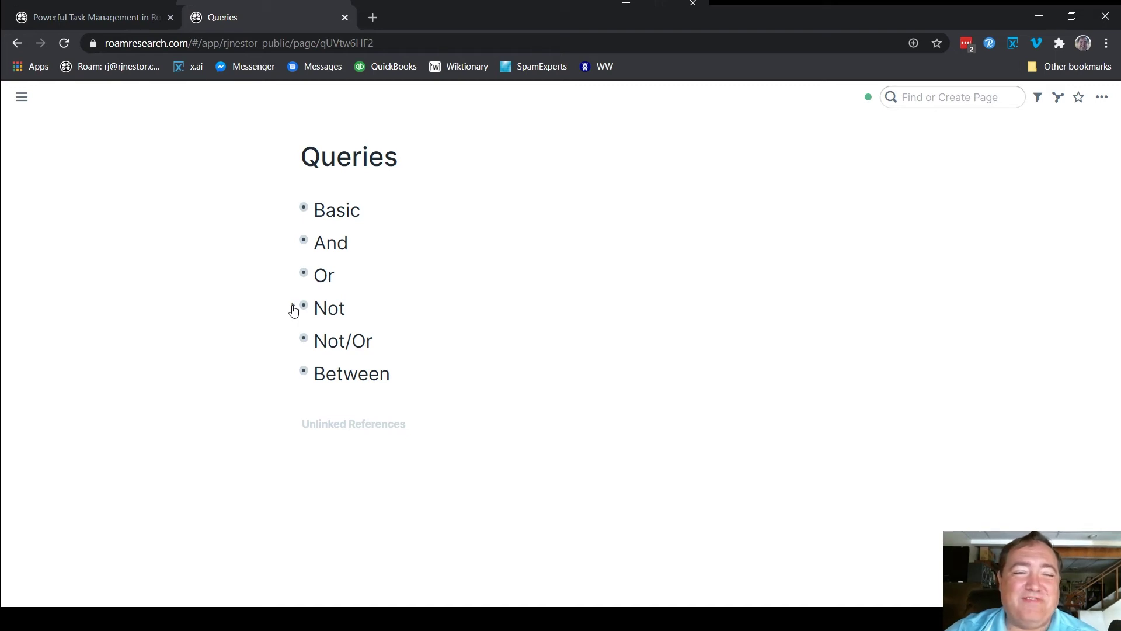
Expand Not to show the Inbox-not-Task Framework query's 14 results
left_click(293, 308)
scroll(153, 430, "down", 1)
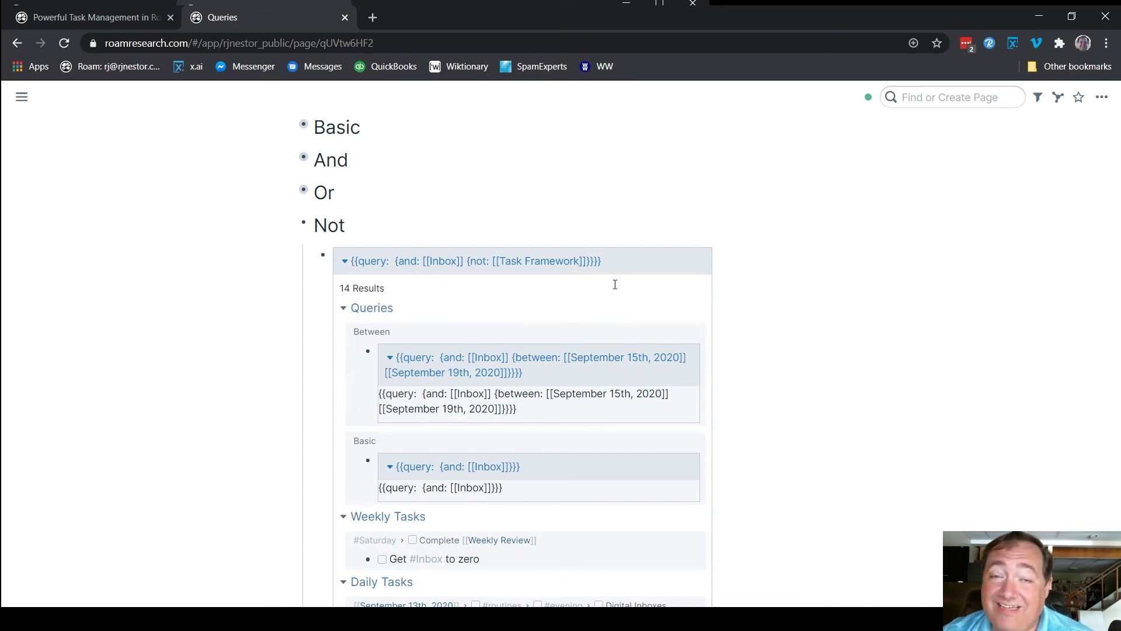
left_click(293, 158)
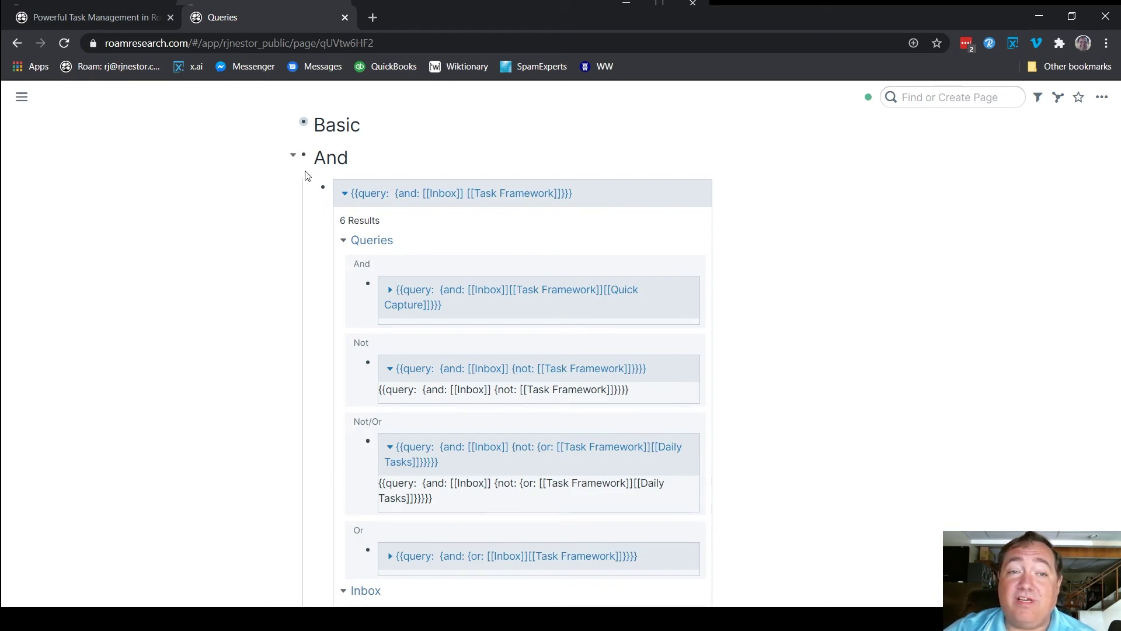
left_click(294, 159)
left_click(294, 190)
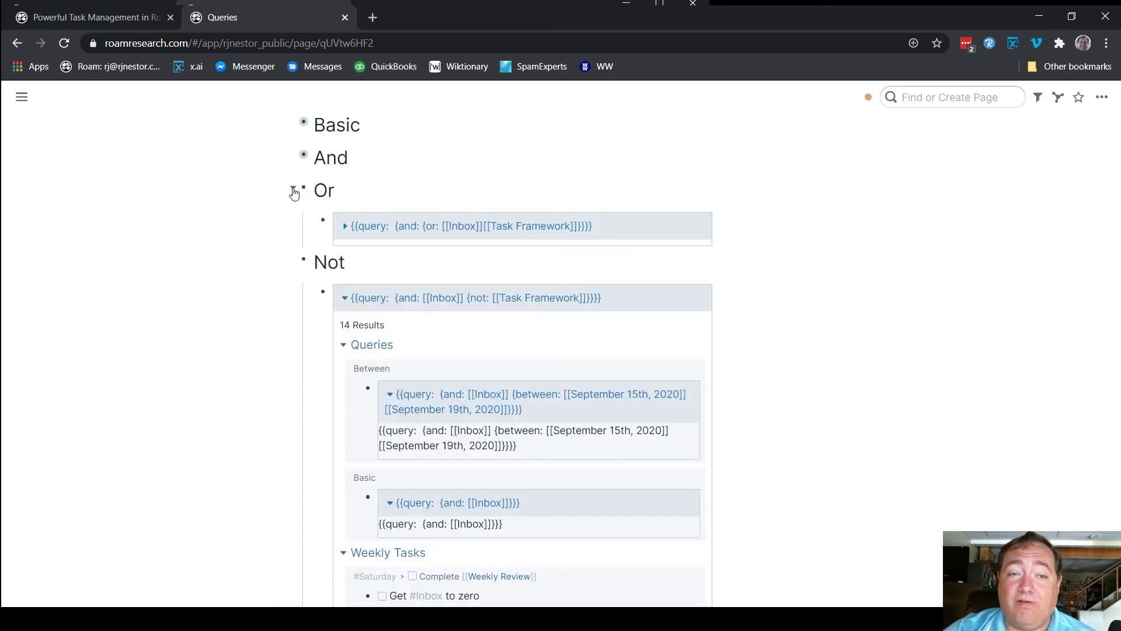
left_click(345, 226)
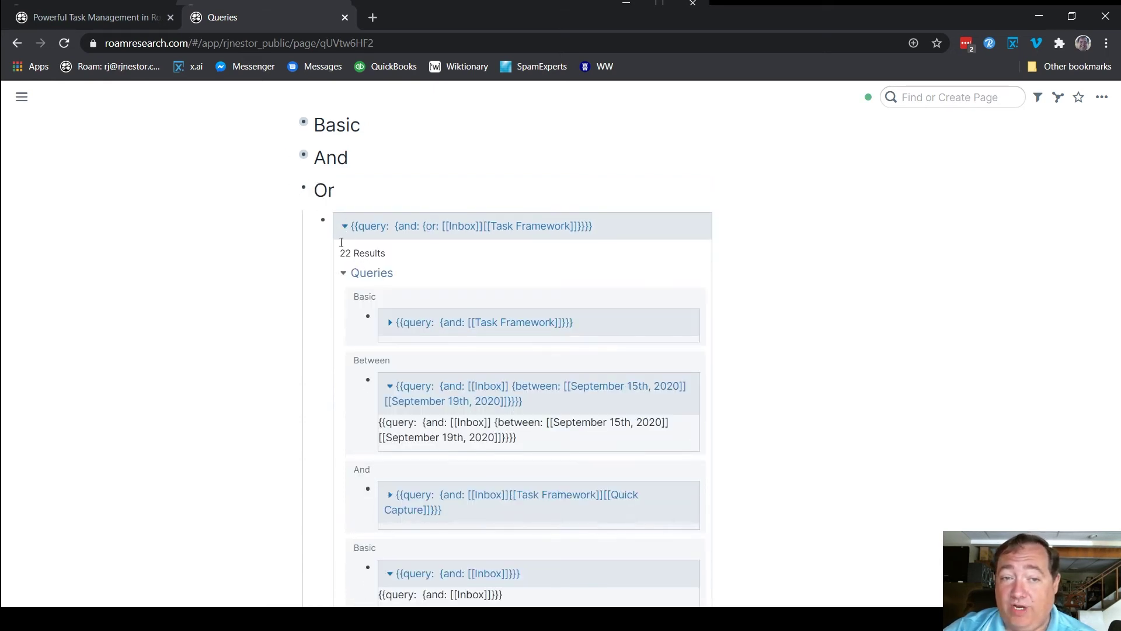
left_click(294, 191)
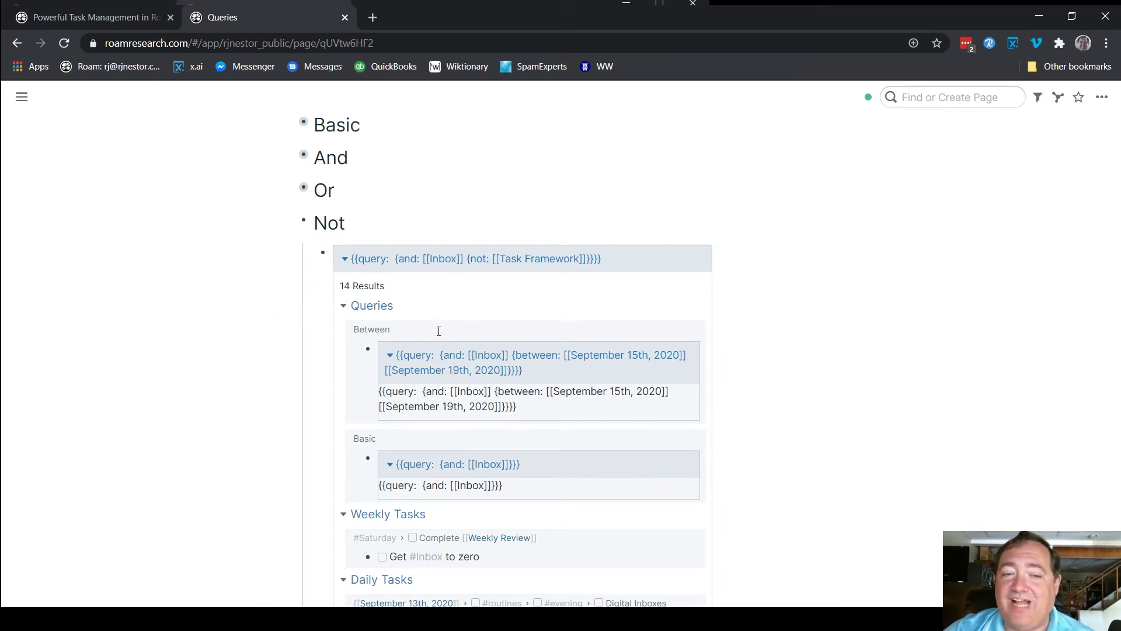
scroll(438, 331, "down", 15)
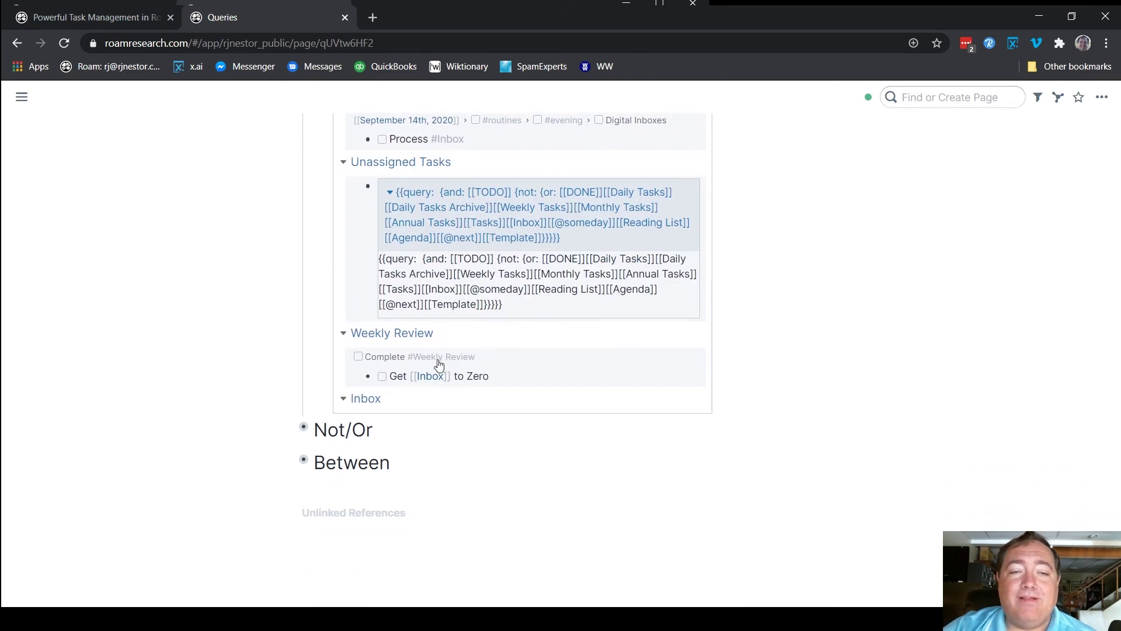
Add {{query: {and: [[Inbox]] {not: [[Quick Capture]]}}}} below the first Not query
scroll(566, 330, "up", 15)
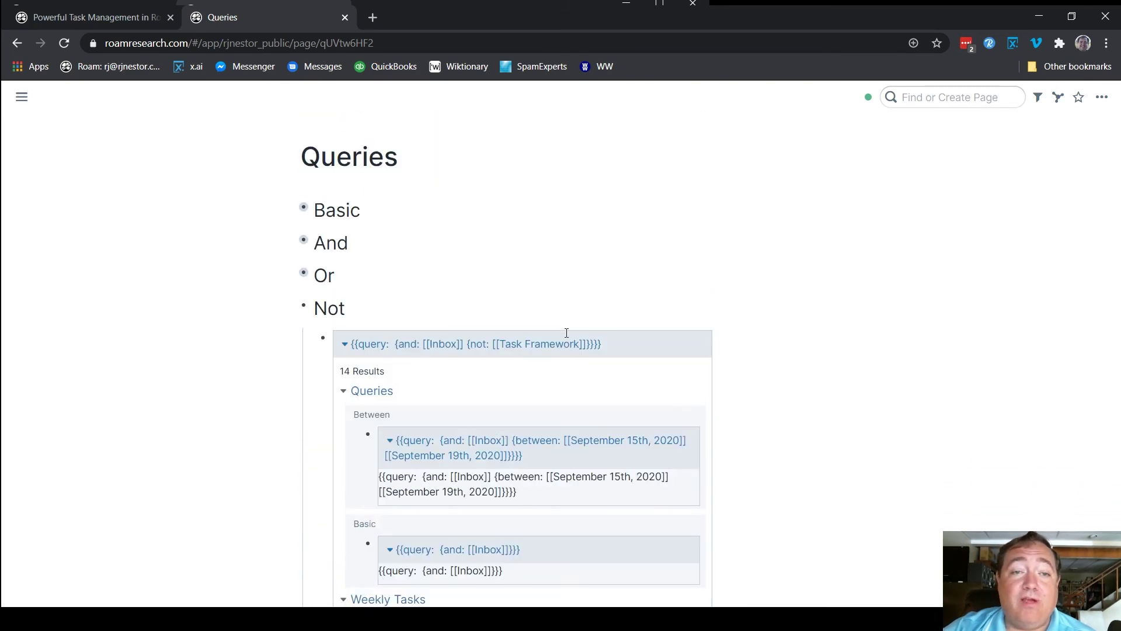
left_click(343, 343)
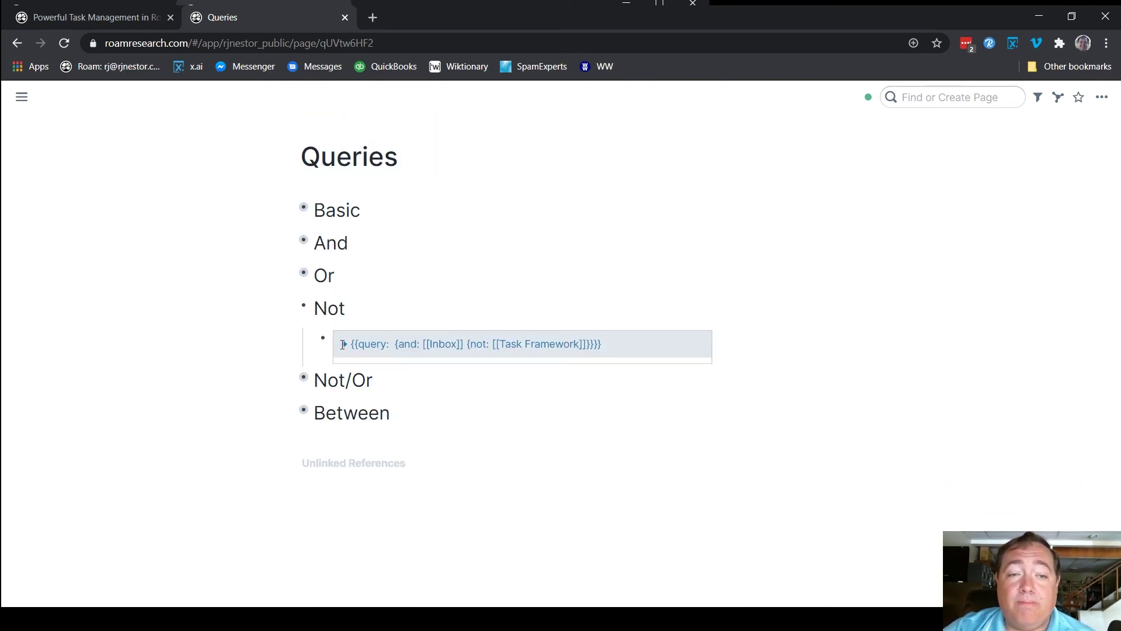
left_click(629, 335)
key("Return")
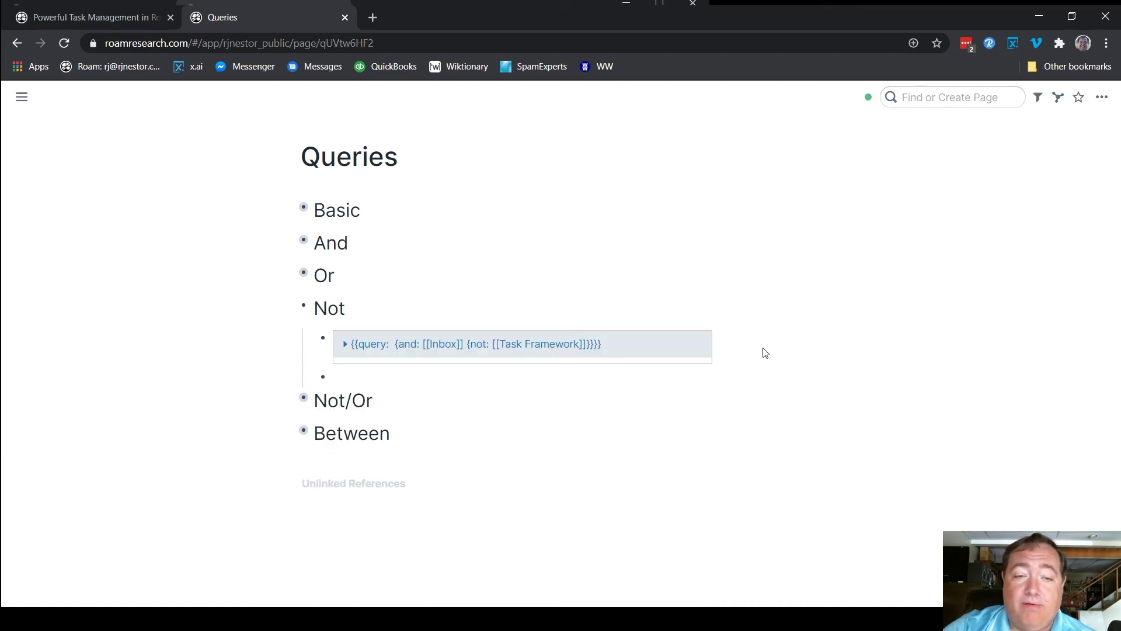
type("{{")
type("[[qu")
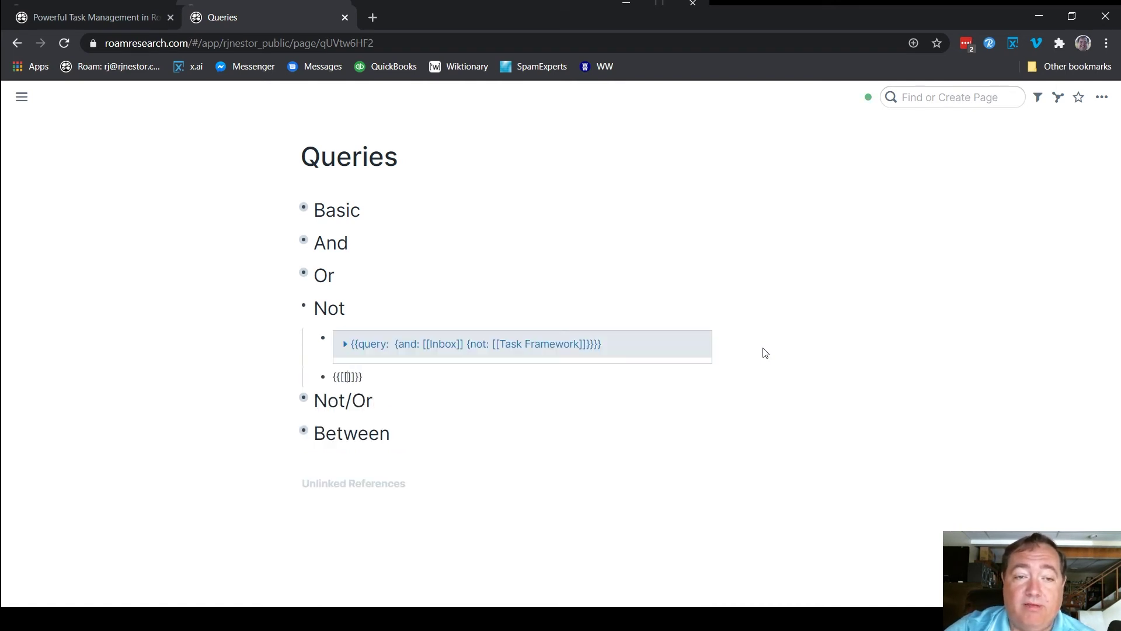
type("ery")
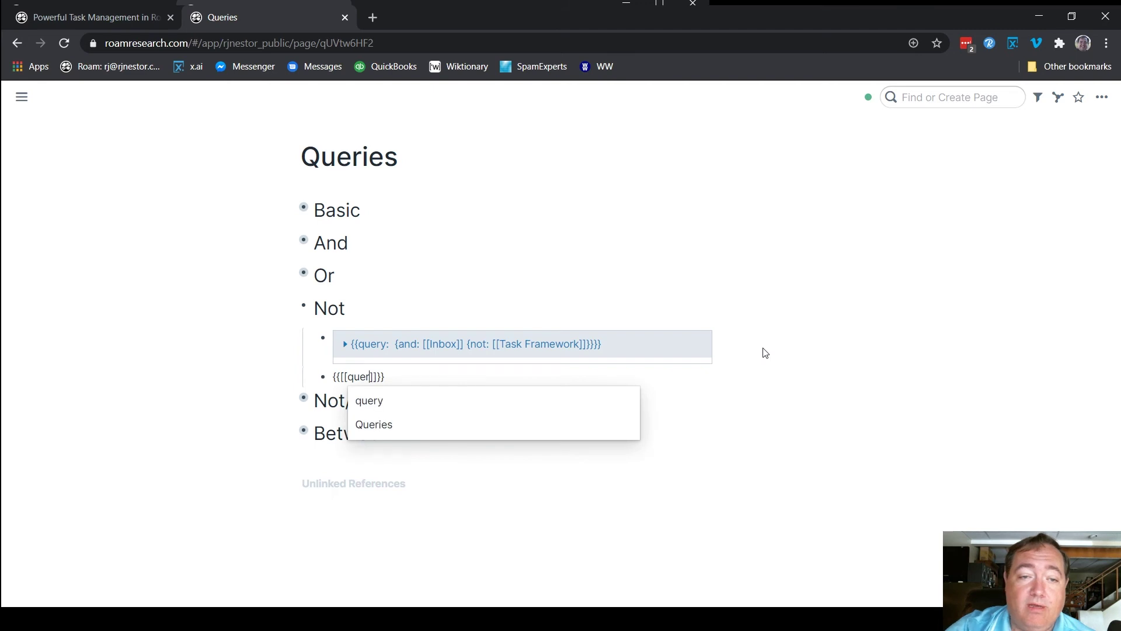
key("Return")
type(": {")
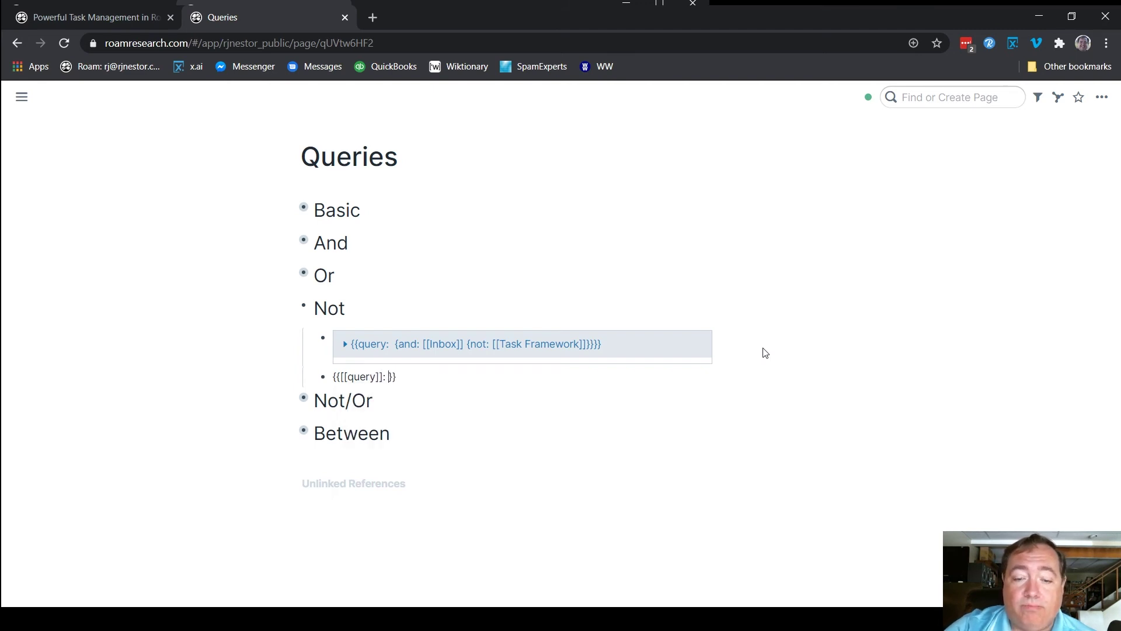
type("and")
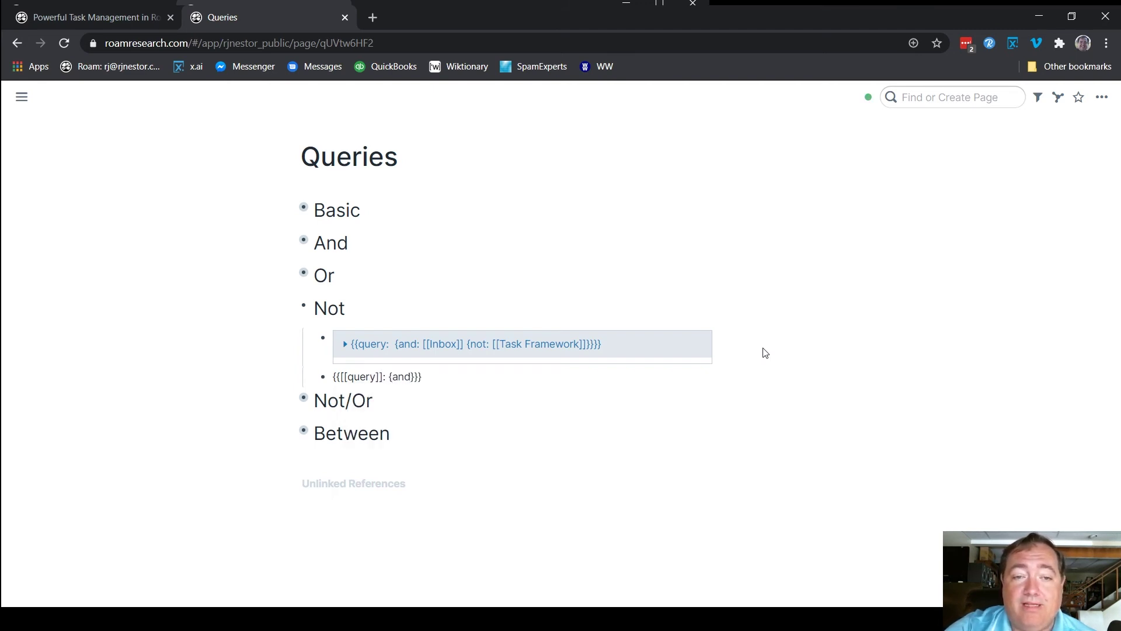
type(": [[Inbox")
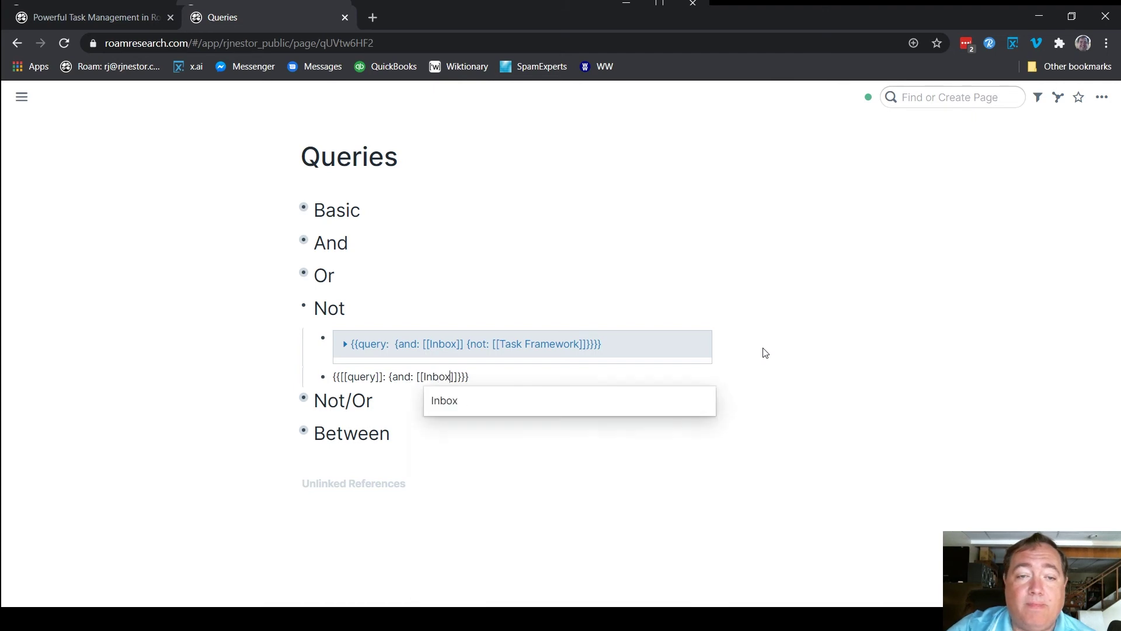
key("Return")
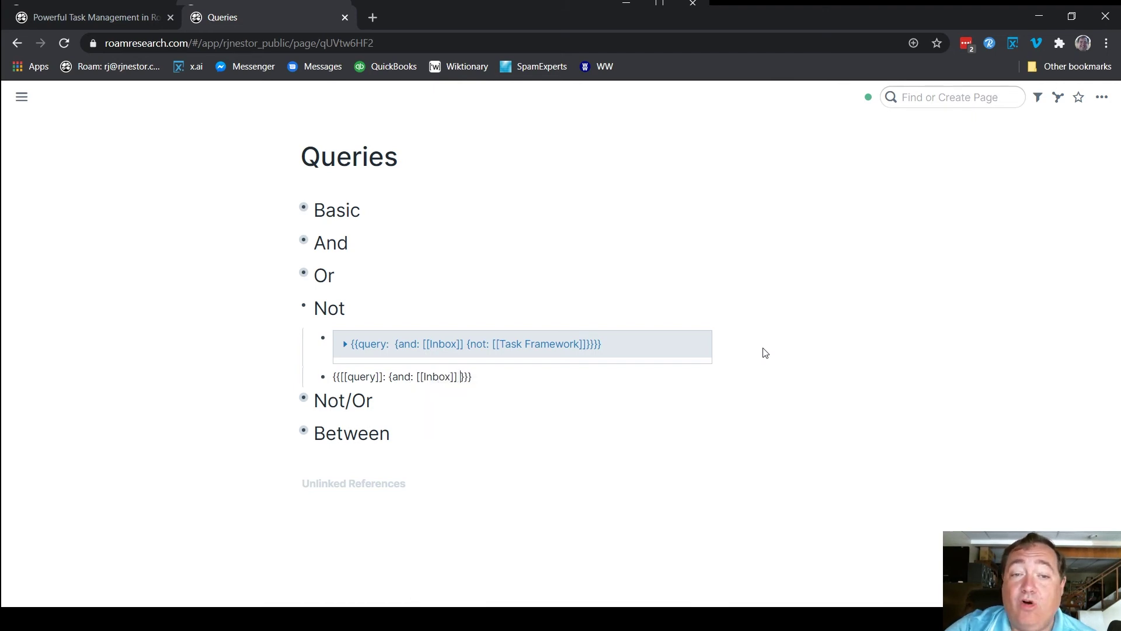
type("{not:")
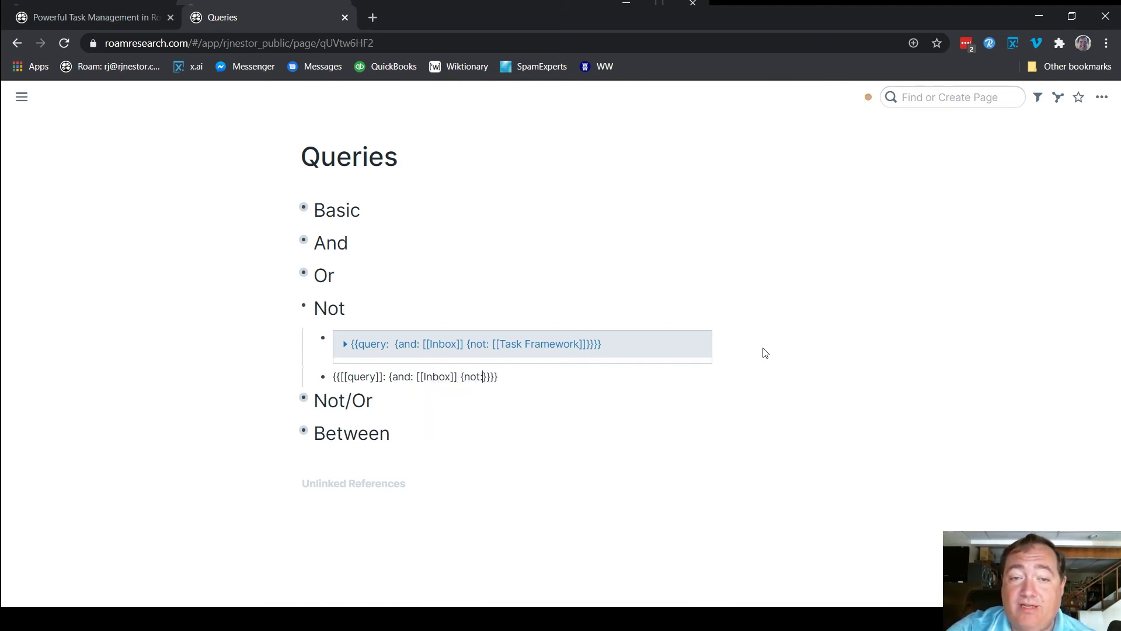
type(" [[")
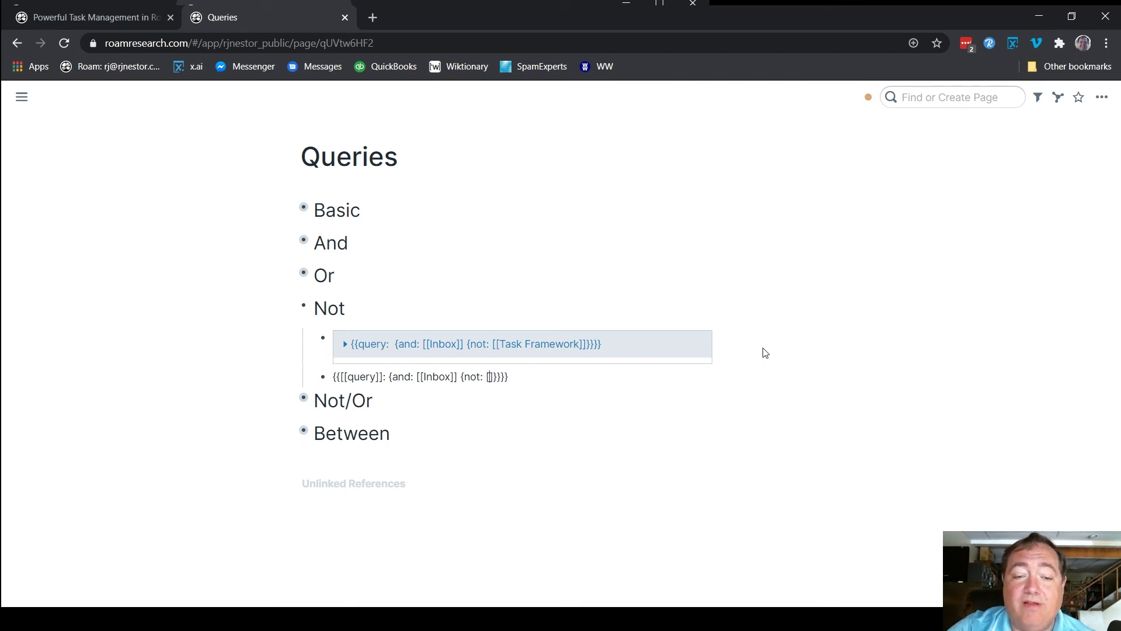
type("Quick")
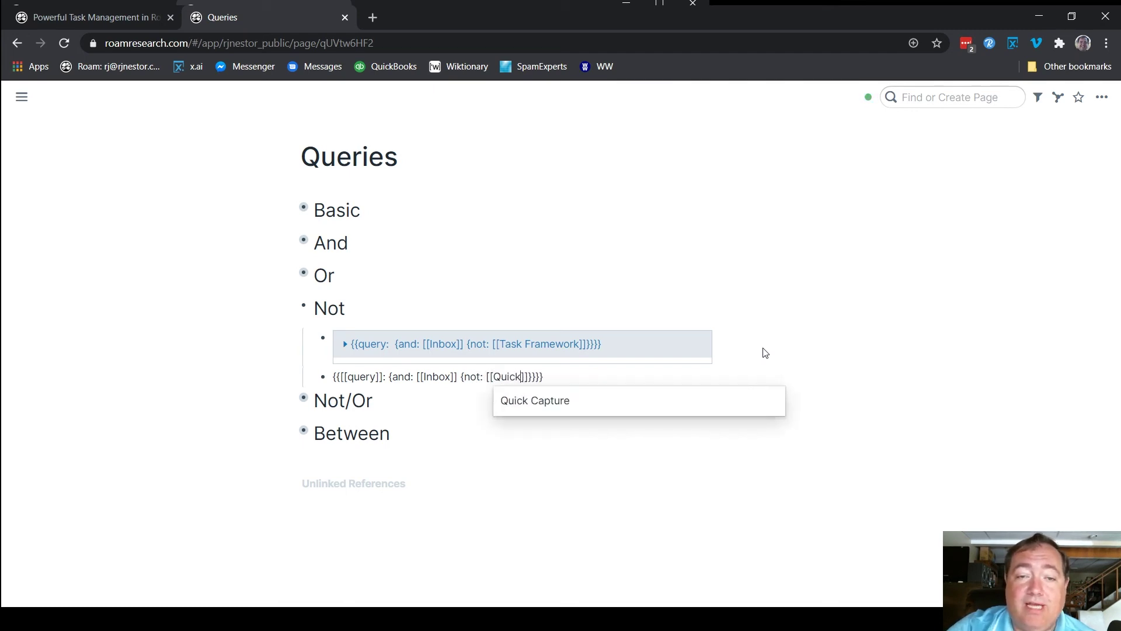
key("Return")
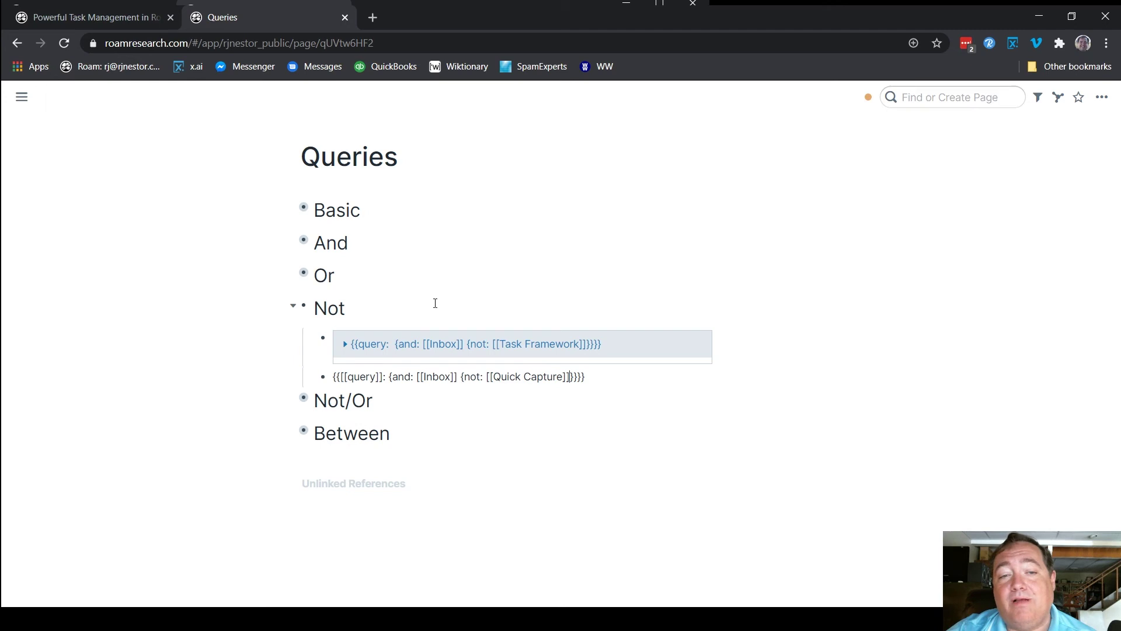
left_click(211, 326)
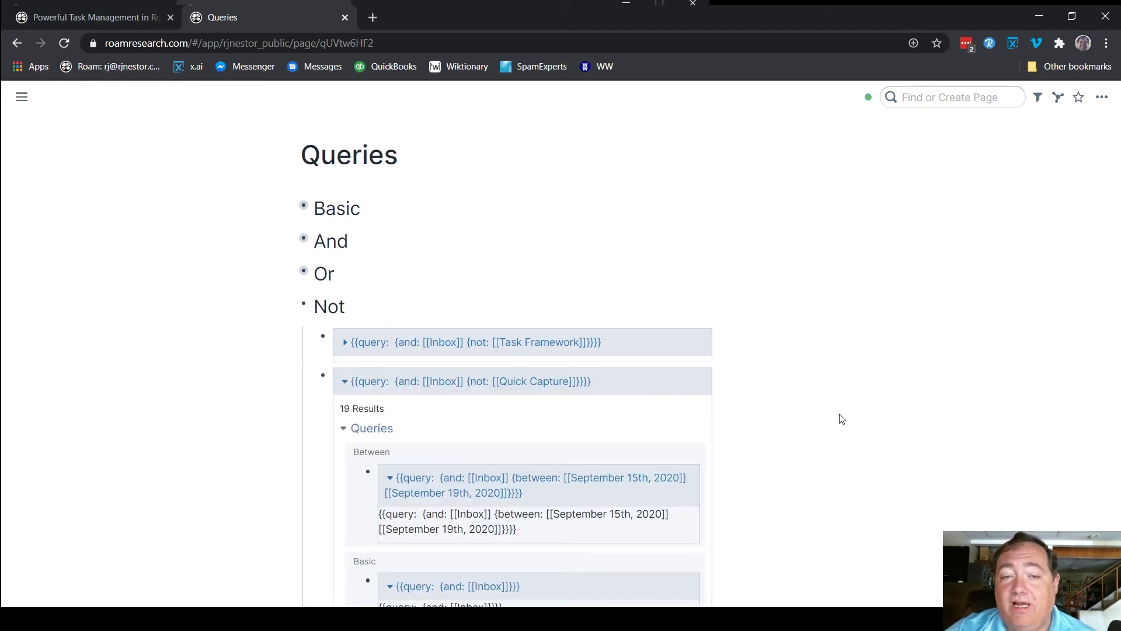
left_click(627, 382)
Delete the selected Quick Capture query block
key("Escape")
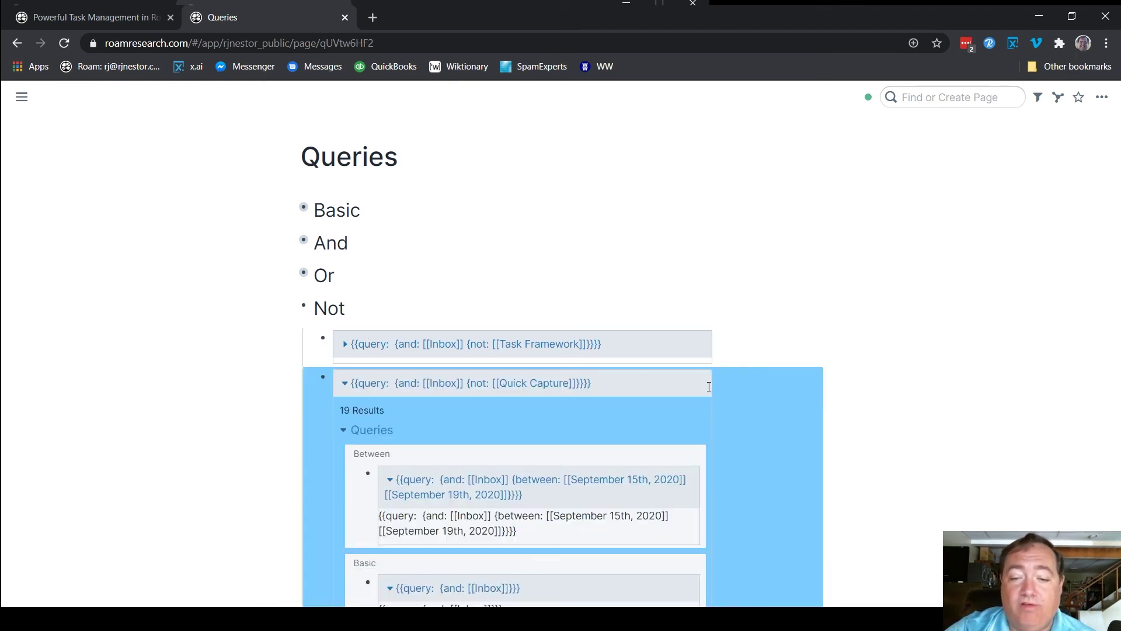
key("BackSpace")
left_click(233, 313)
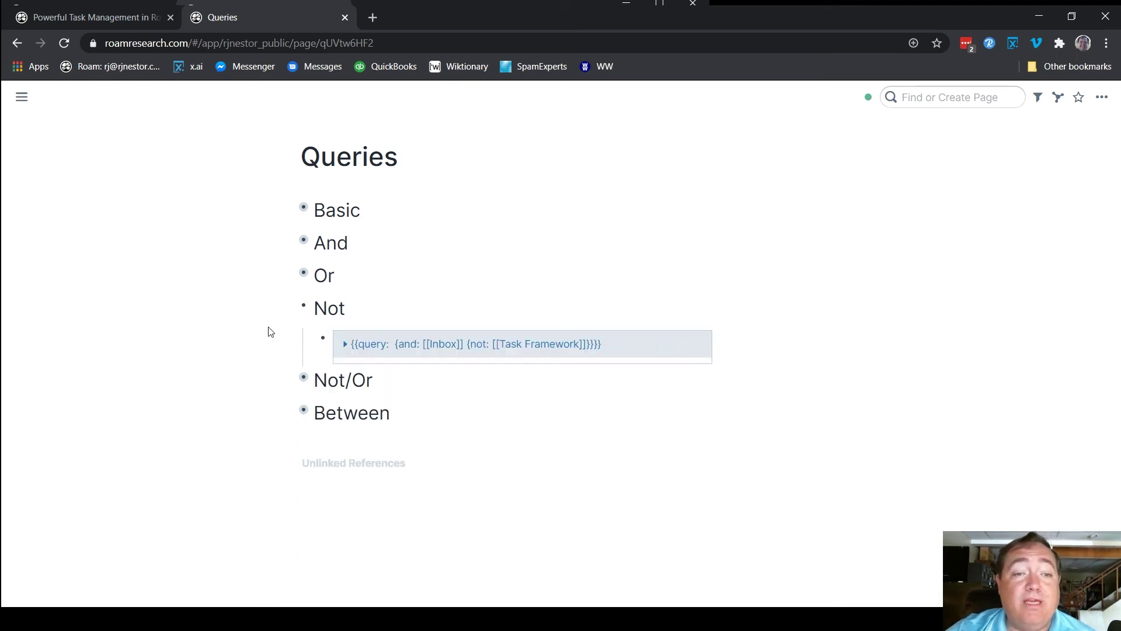
Fold Not and open Not/Or, scrolling through its query's 5 results
left_click(294, 309)
left_click(294, 339)
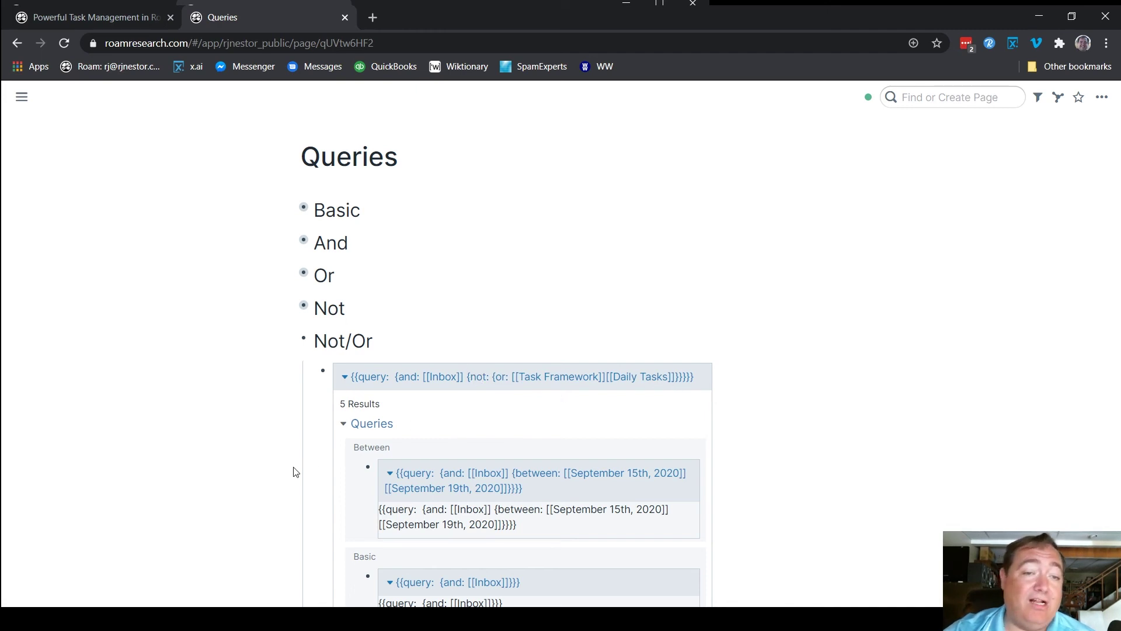
scroll(222, 461, "down", 3)
scroll(220, 458, "down", 2)
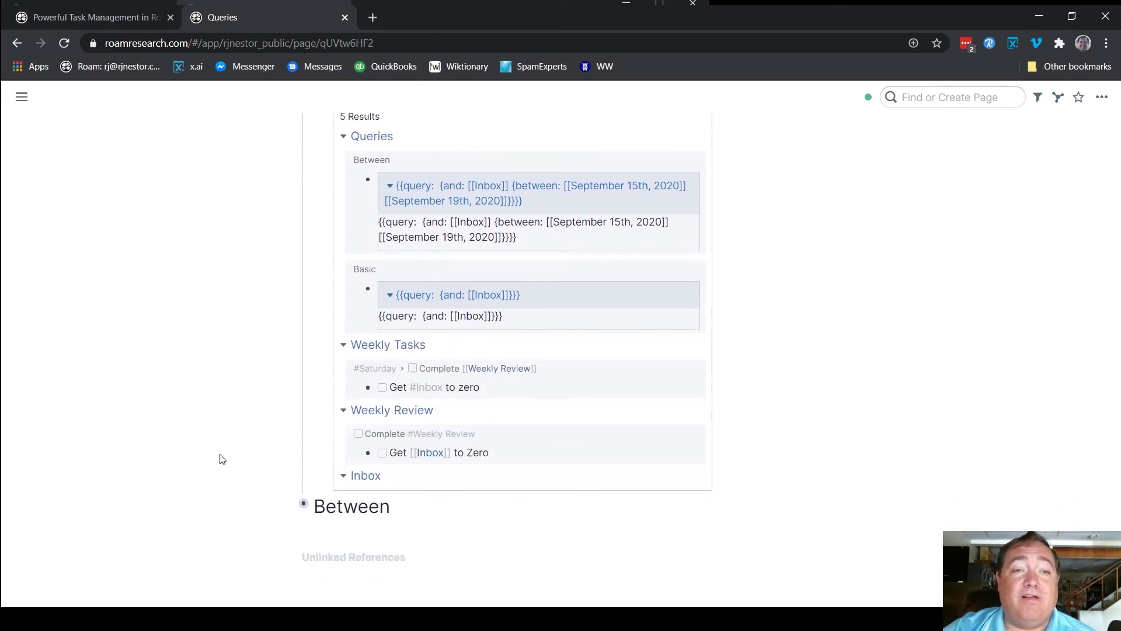
scroll(220, 458, "up", 3)
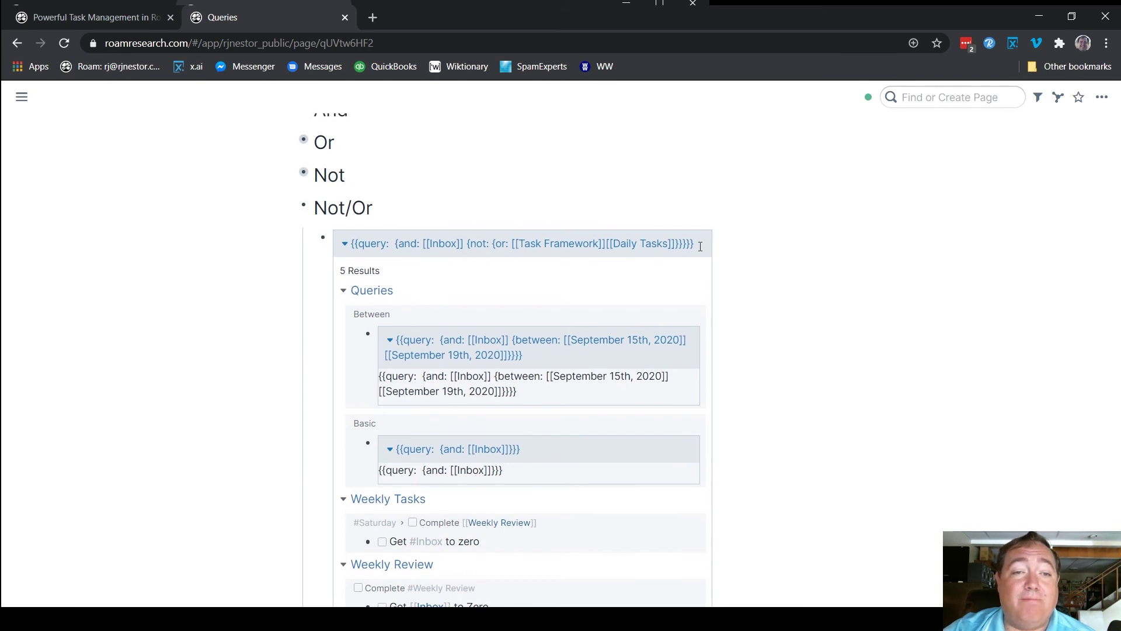
scroll(808, 283, "up", 3)
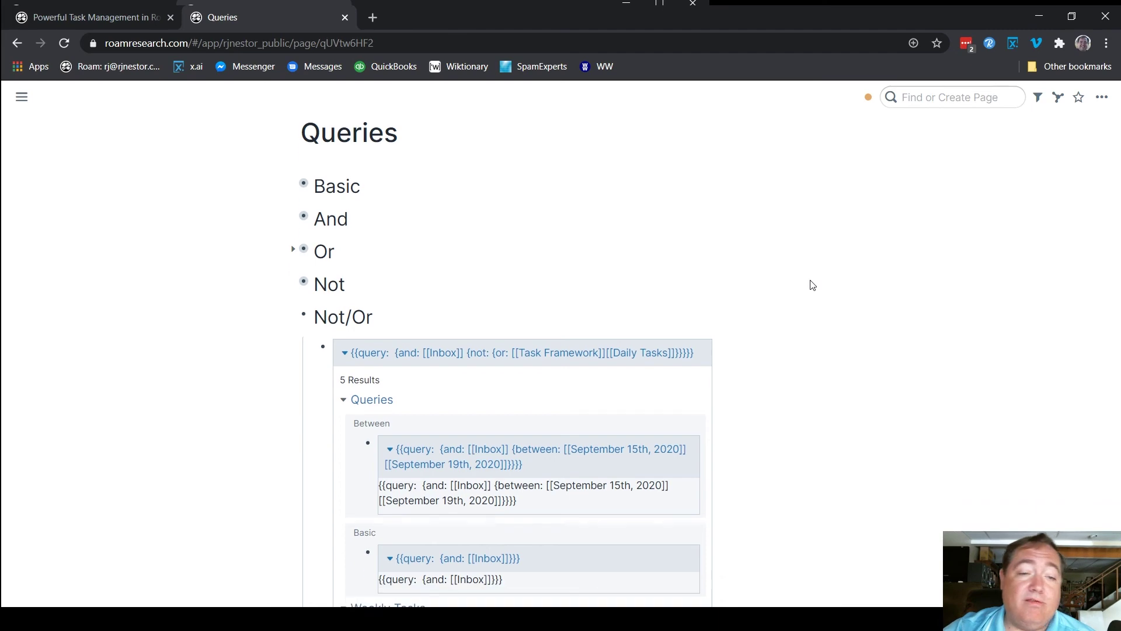
scroll(811, 284, "down", 6)
Begin the query as [[query]]: {and: [[Inbox]] {not: {or: with autocompleted page links
type("[[query")
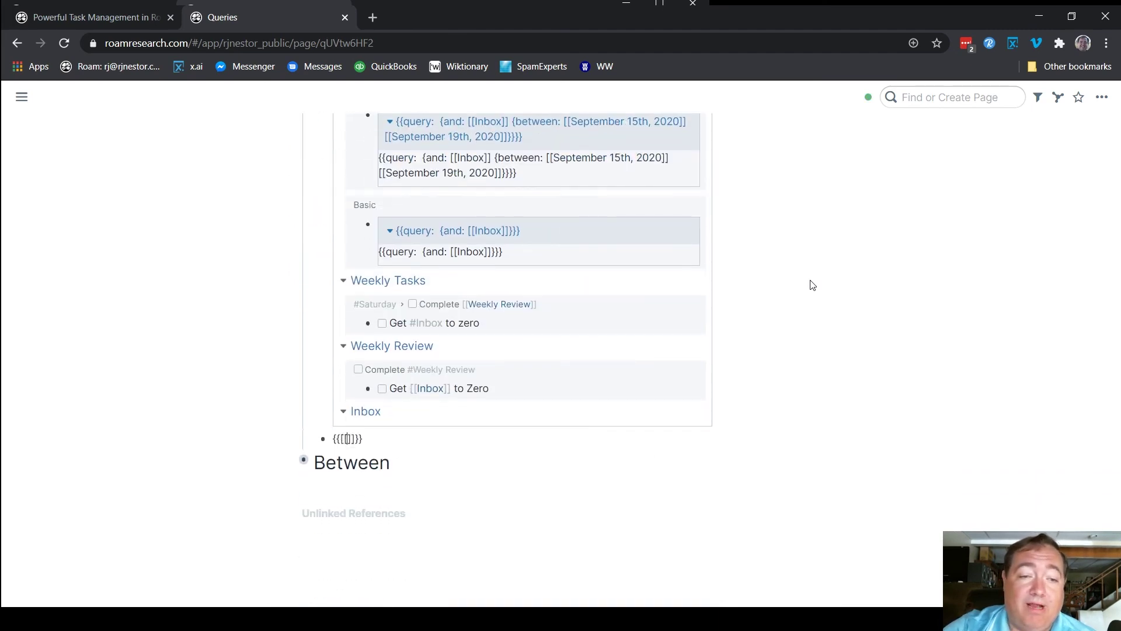
key("Return")
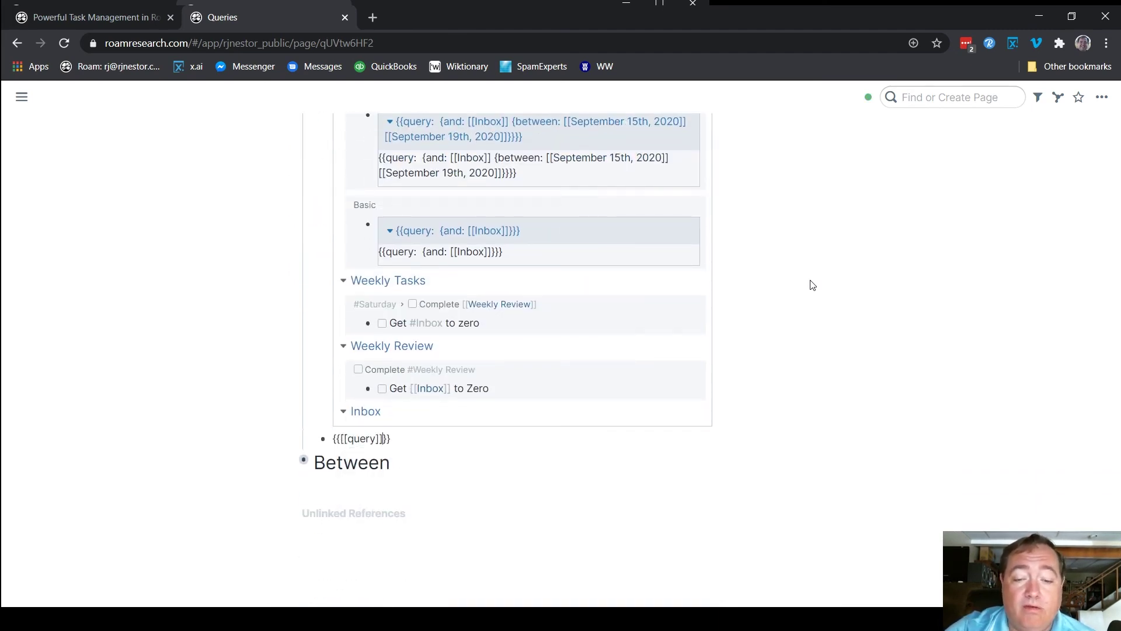
type(": {")
type("and: ")
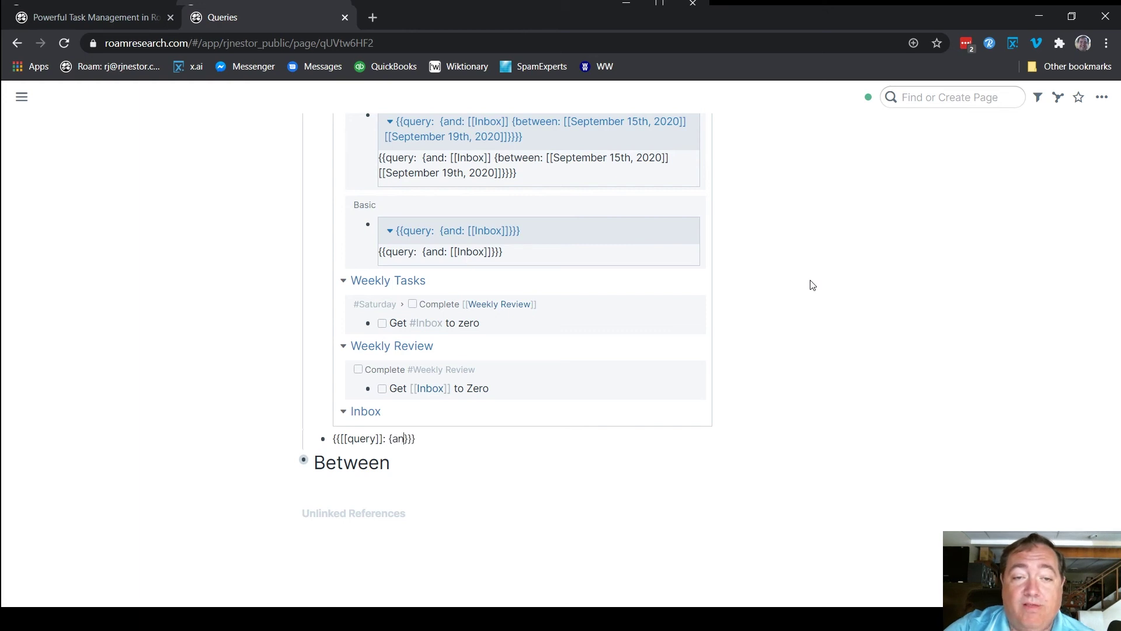
type("[[Inb")
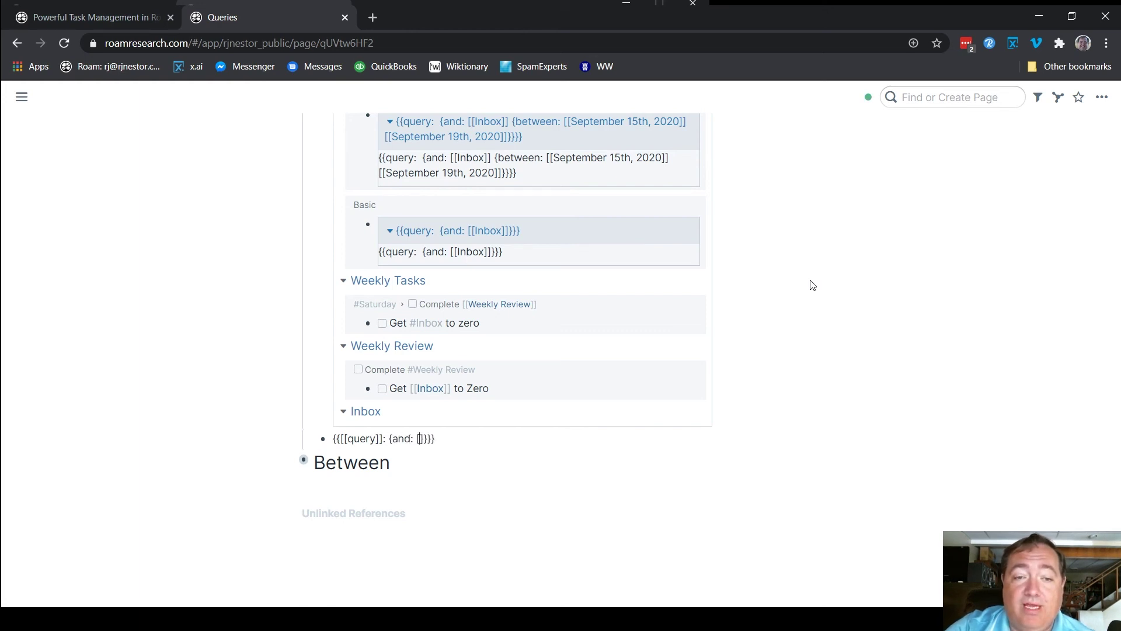
key("Return")
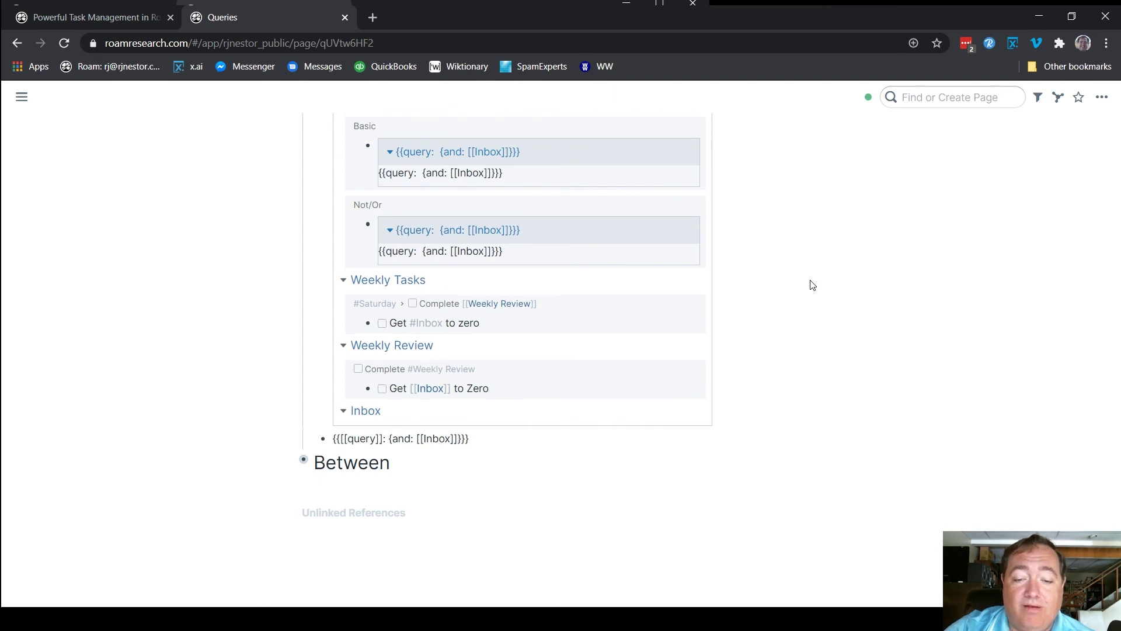
type("{not:")
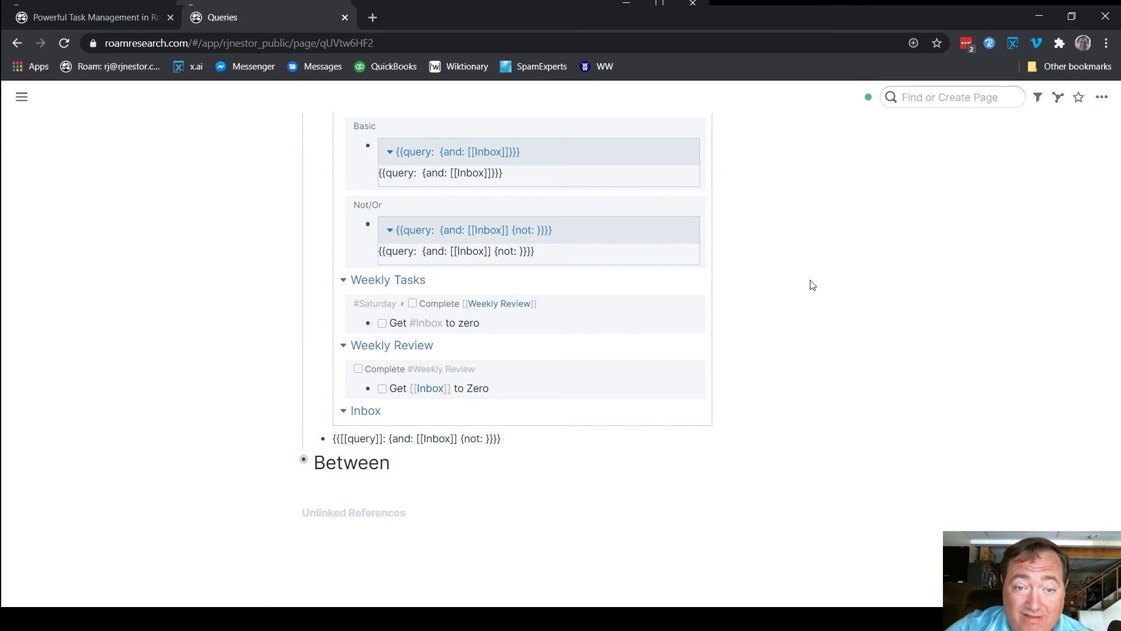
type(" {or")
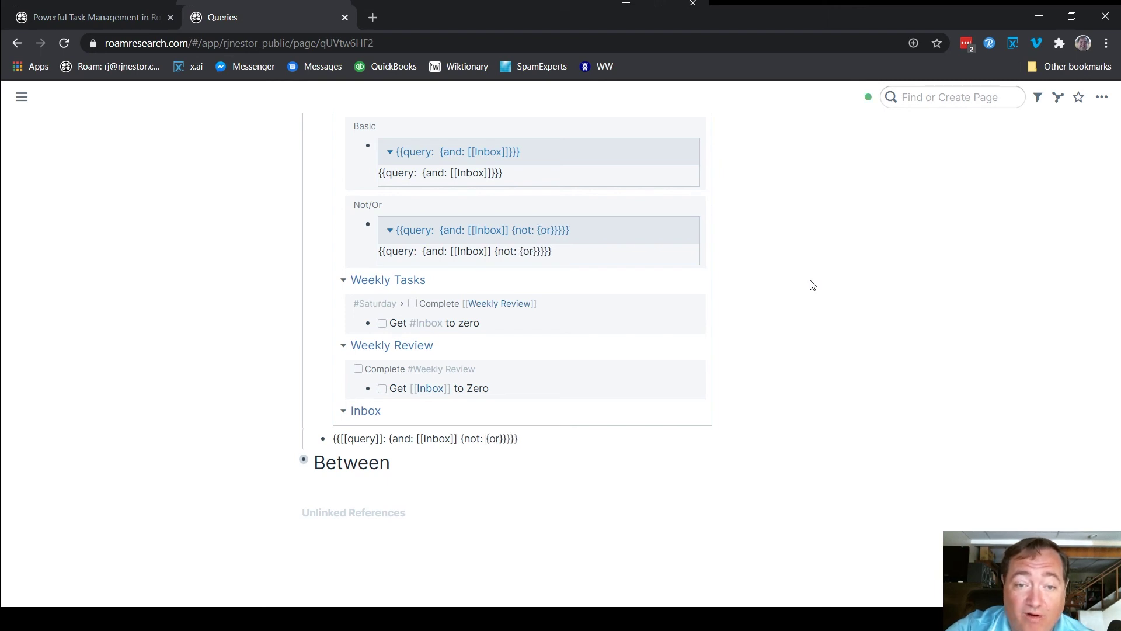
type(":")
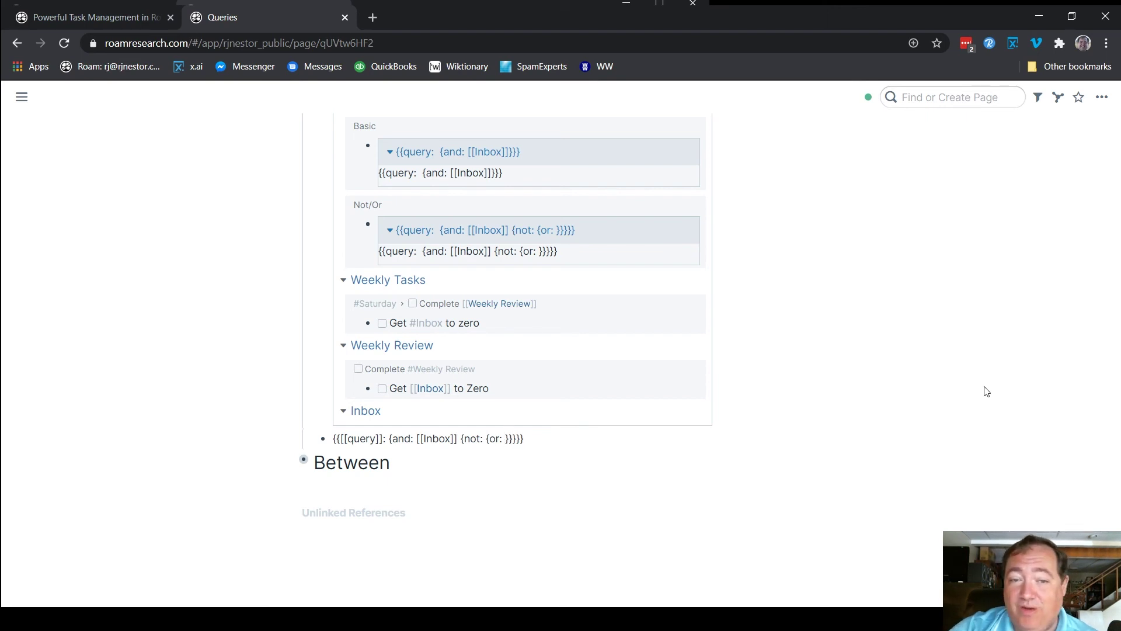
Exclude [[Task Framework]] and [[Daily Tasks]] in the Or clause so the Not/Or query shows results
type("[[Ta")
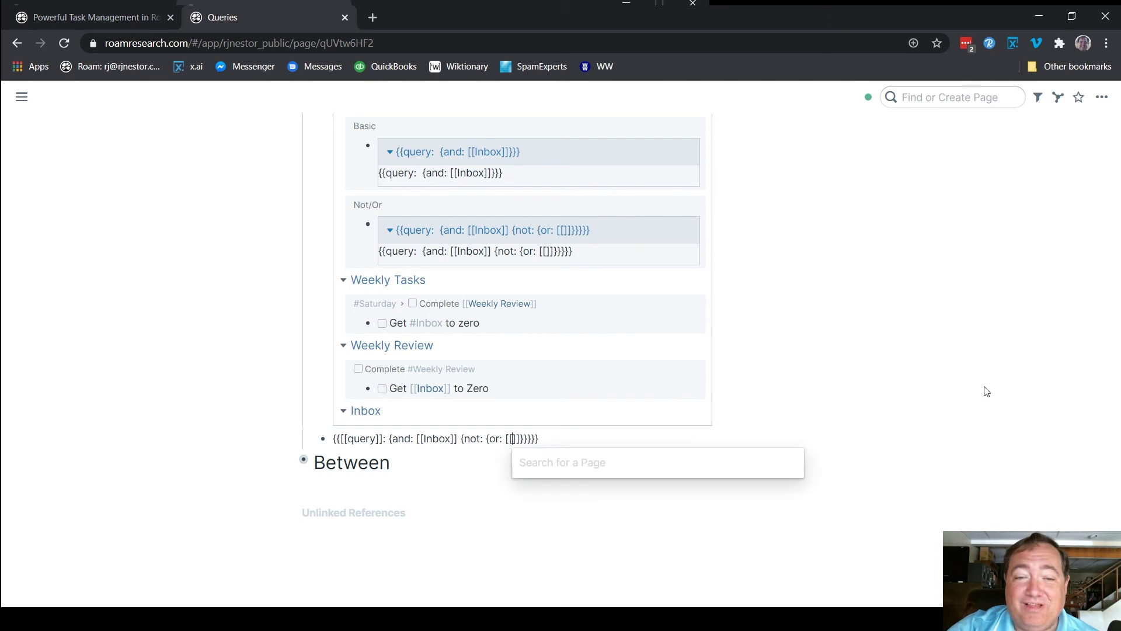
type("sk")
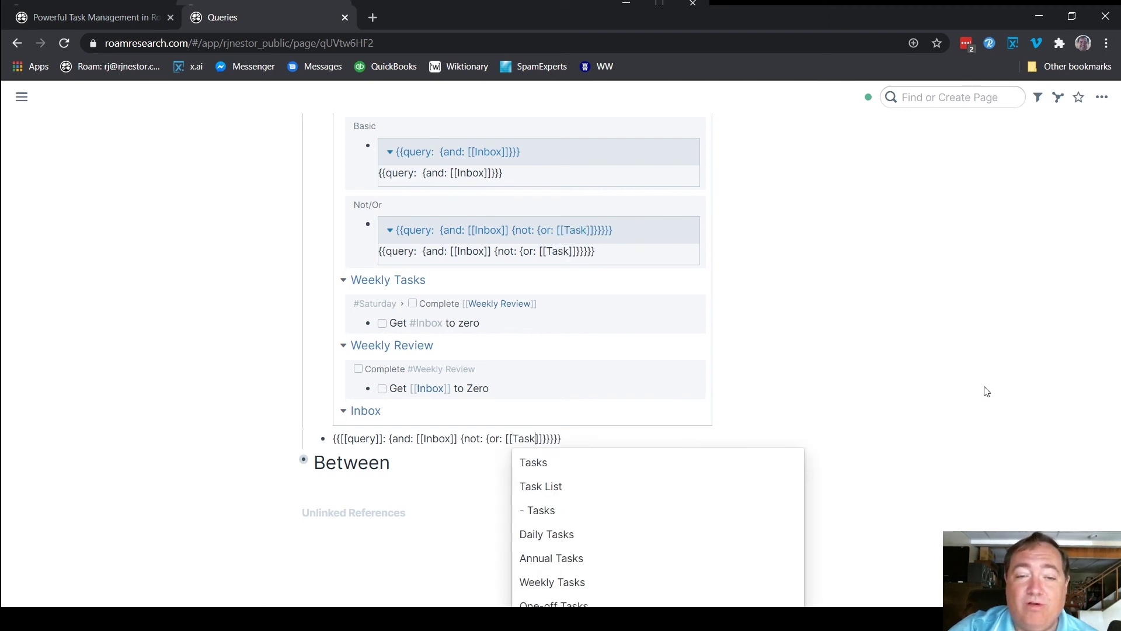
key("Up")
key("Up")
key("Up")
key("Up")
key("Up")
key("Up")
key("Up")
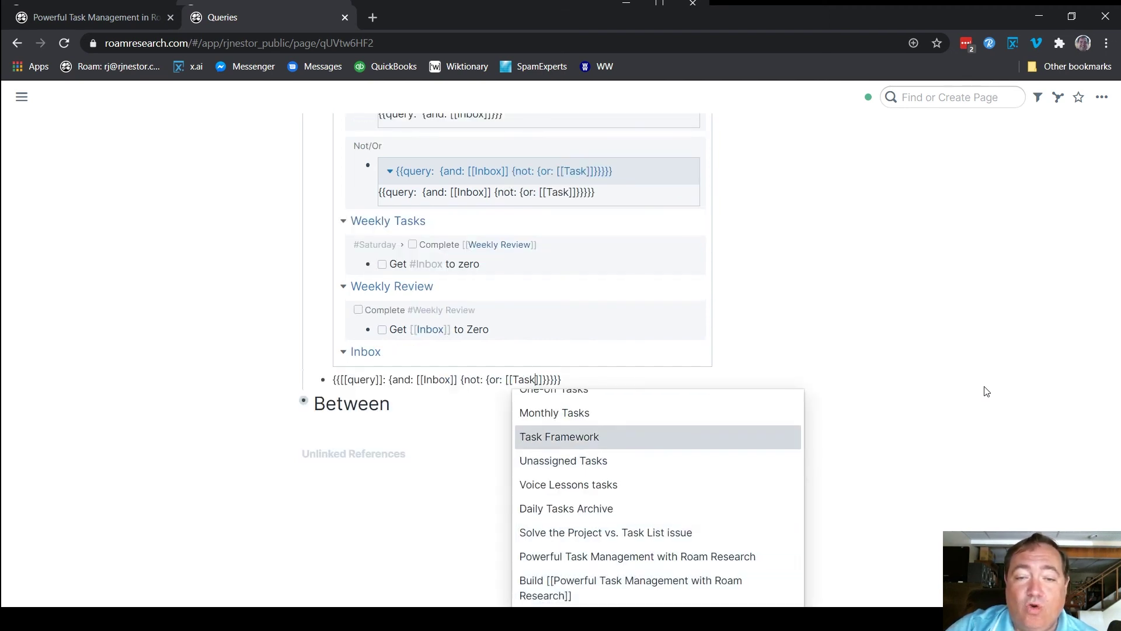
key("Return")
type("[[")
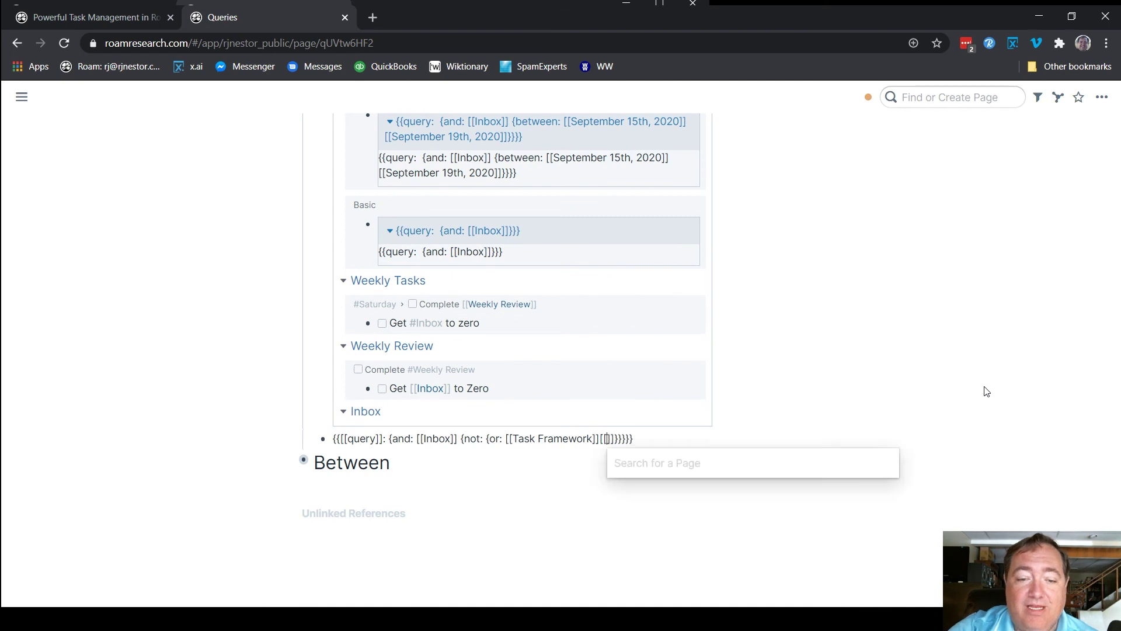
type("Dail")
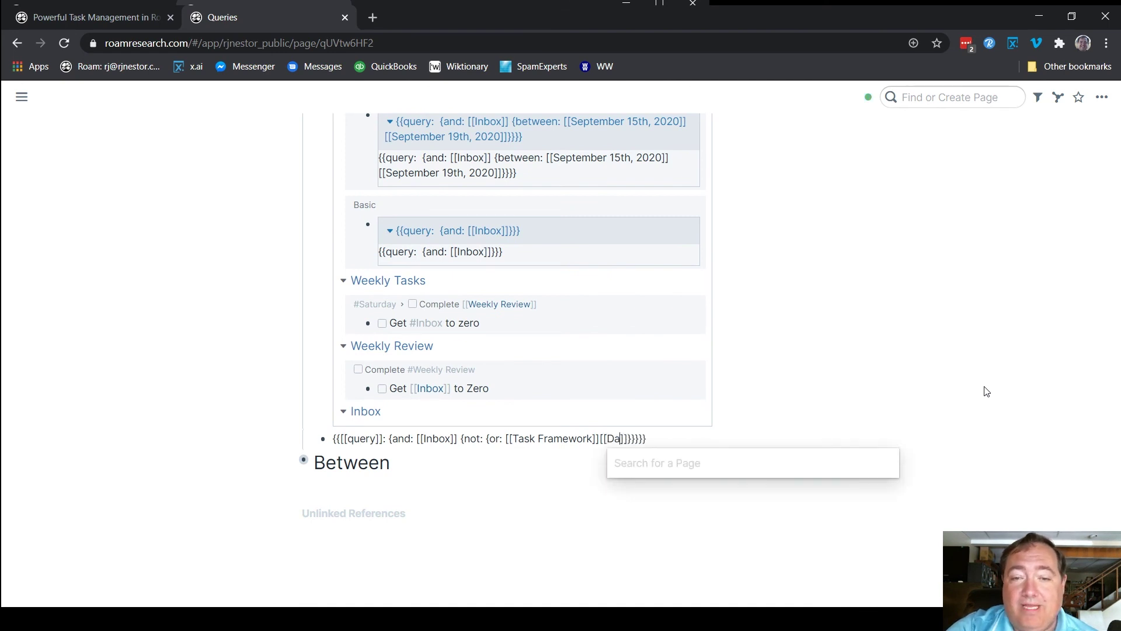
key("Return")
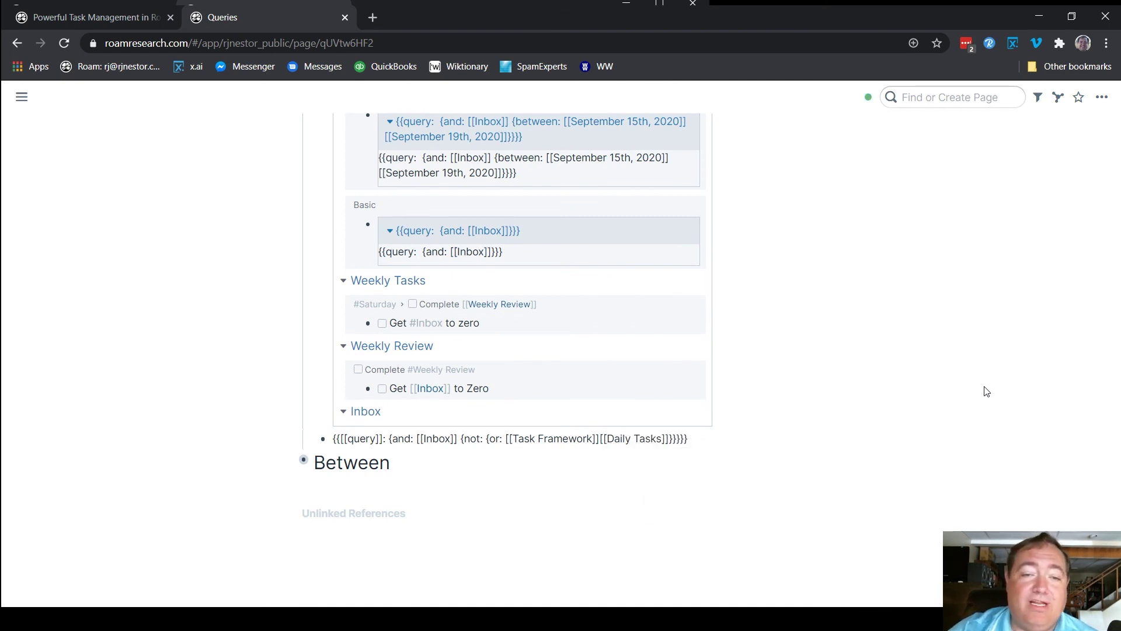
left_click(986, 391)
Review the Not/Or query results, then collapse Not/Or and expand the Between section
scroll(142, 521, "down", 1)
scroll(142, 521, "up", 4)
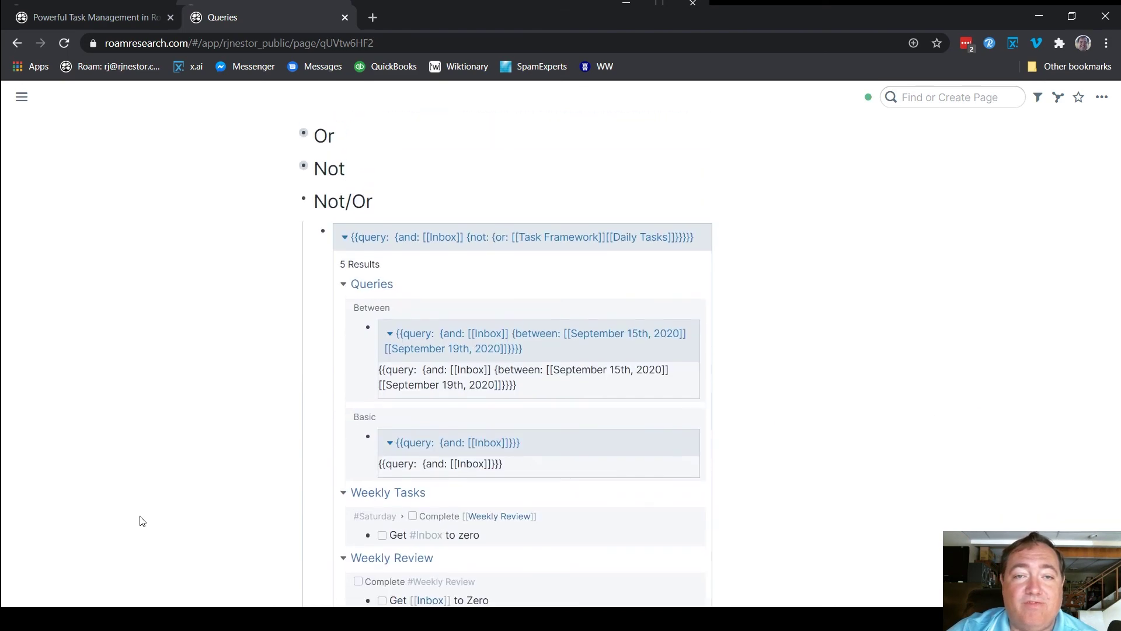
scroll(142, 521, "up", 1)
scroll(563, 418, "down", 8)
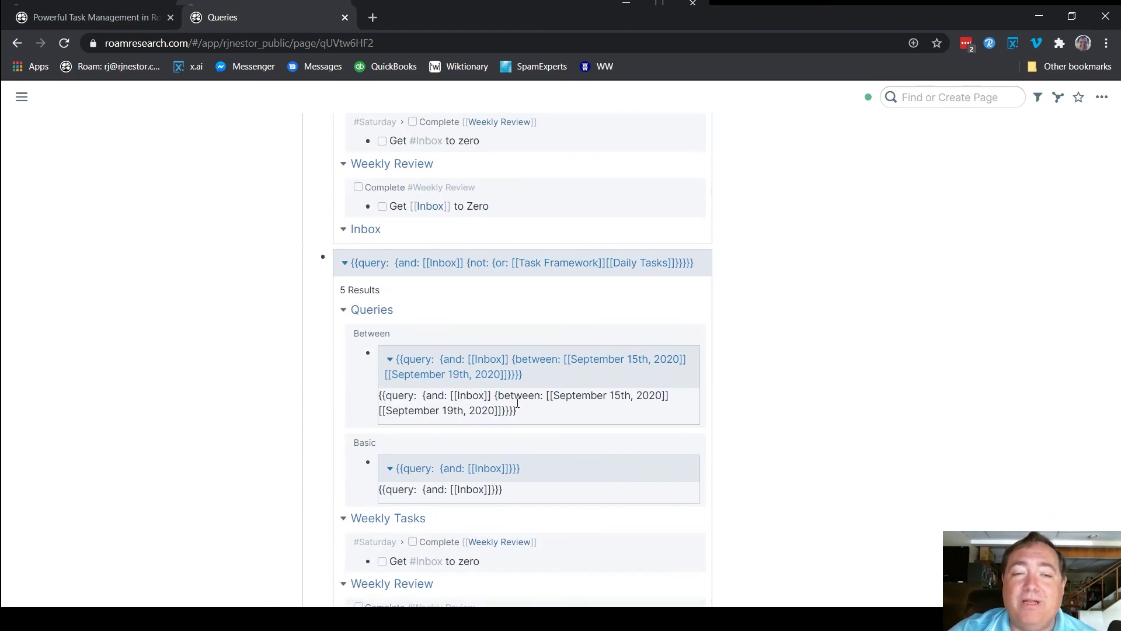
scroll(517, 403, "up", 1)
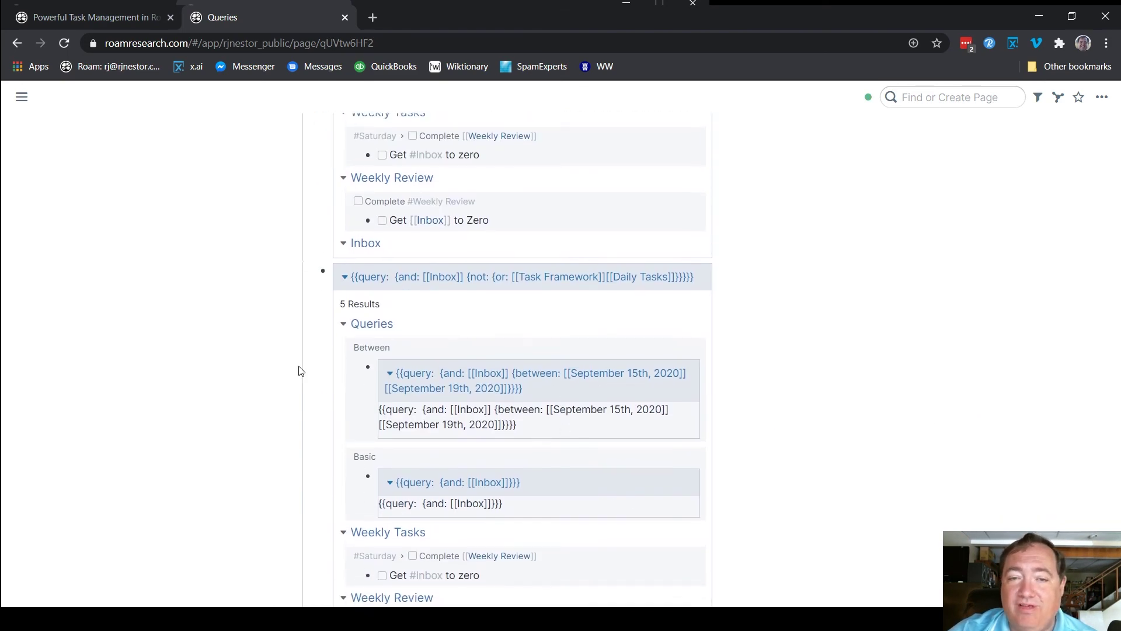
left_click(708, 281)
key("Escape")
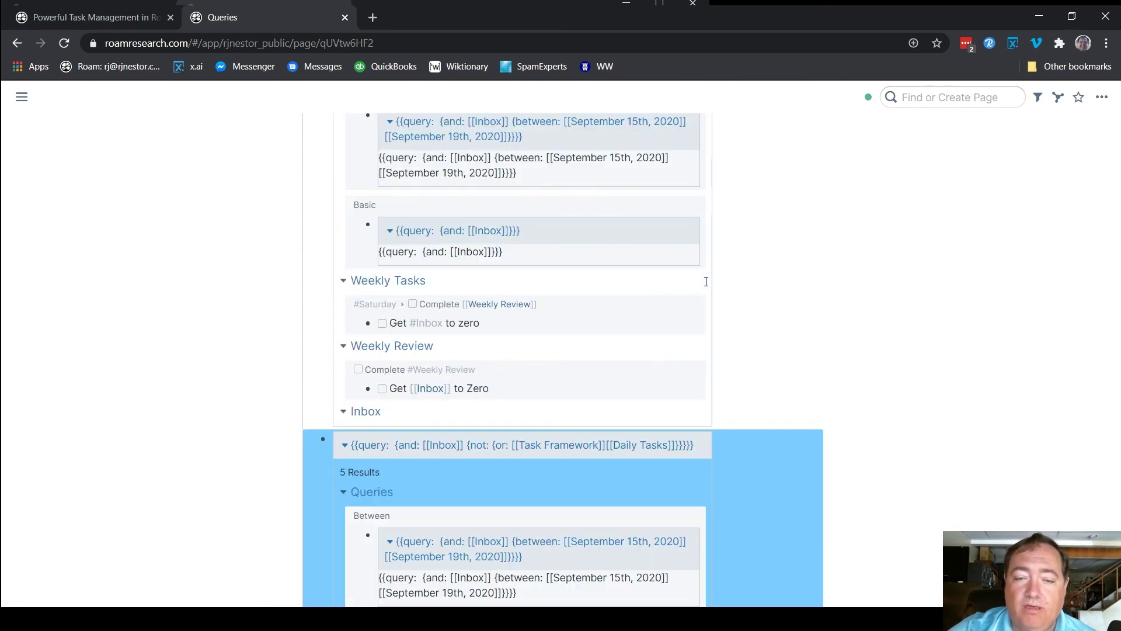
left_click(706, 281)
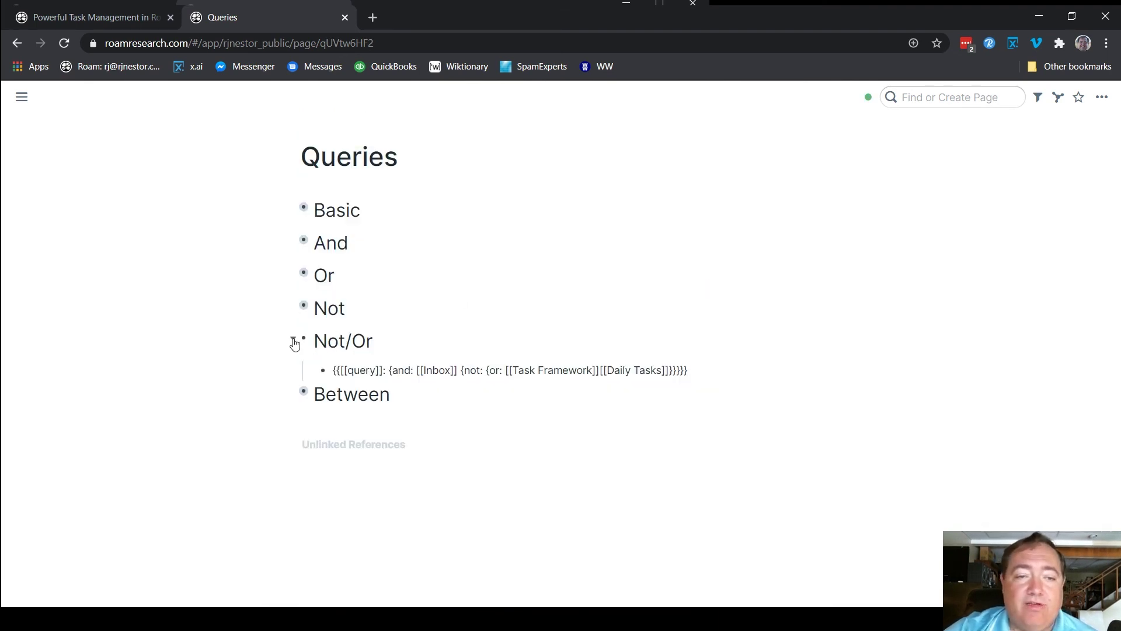
left_click(295, 340)
left_click(294, 374)
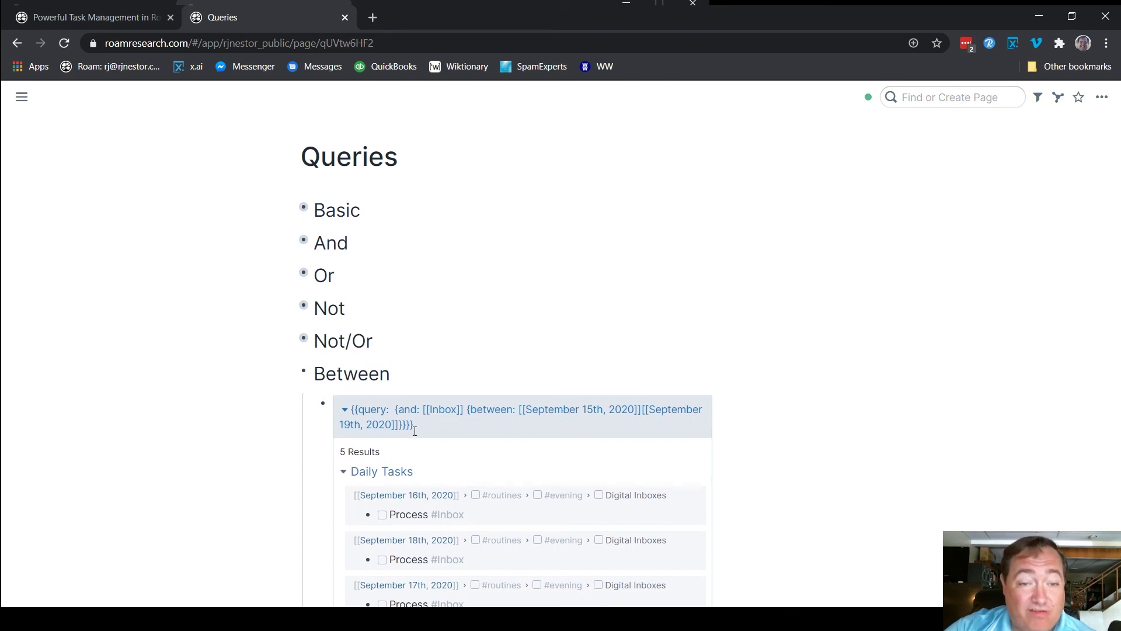
scroll(679, 450, "down", 3)
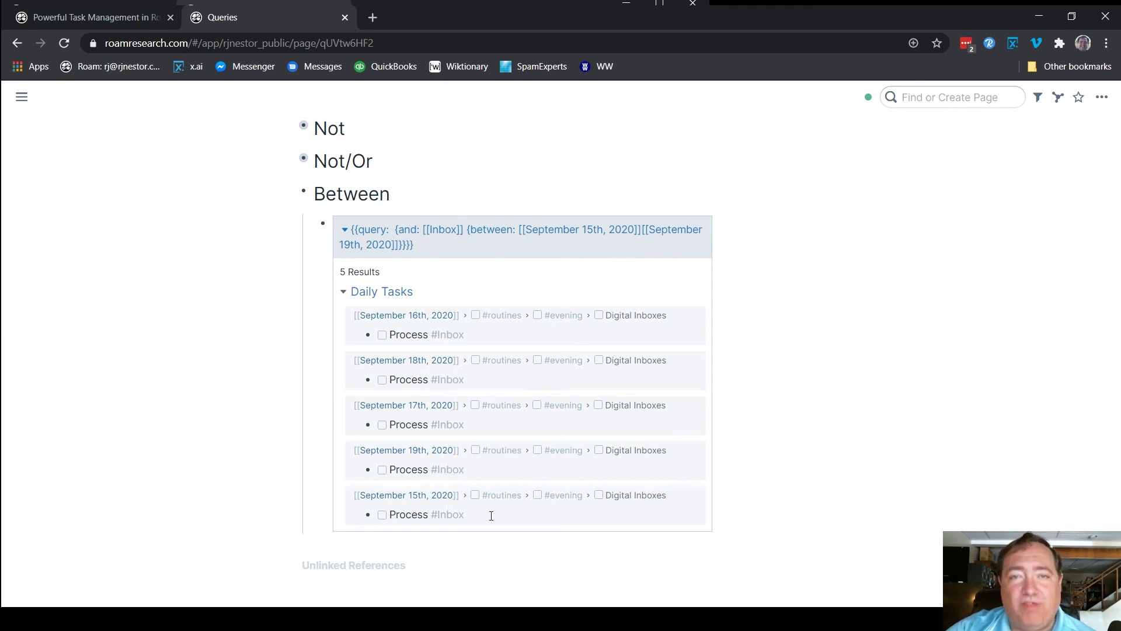
scroll(491, 514, "down", 1)
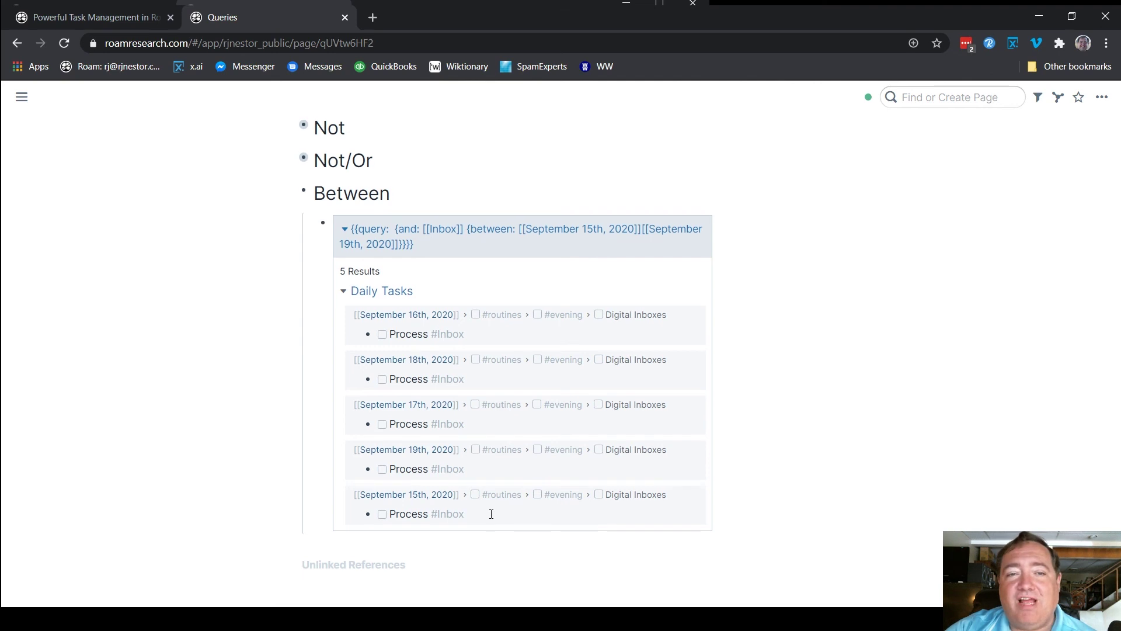